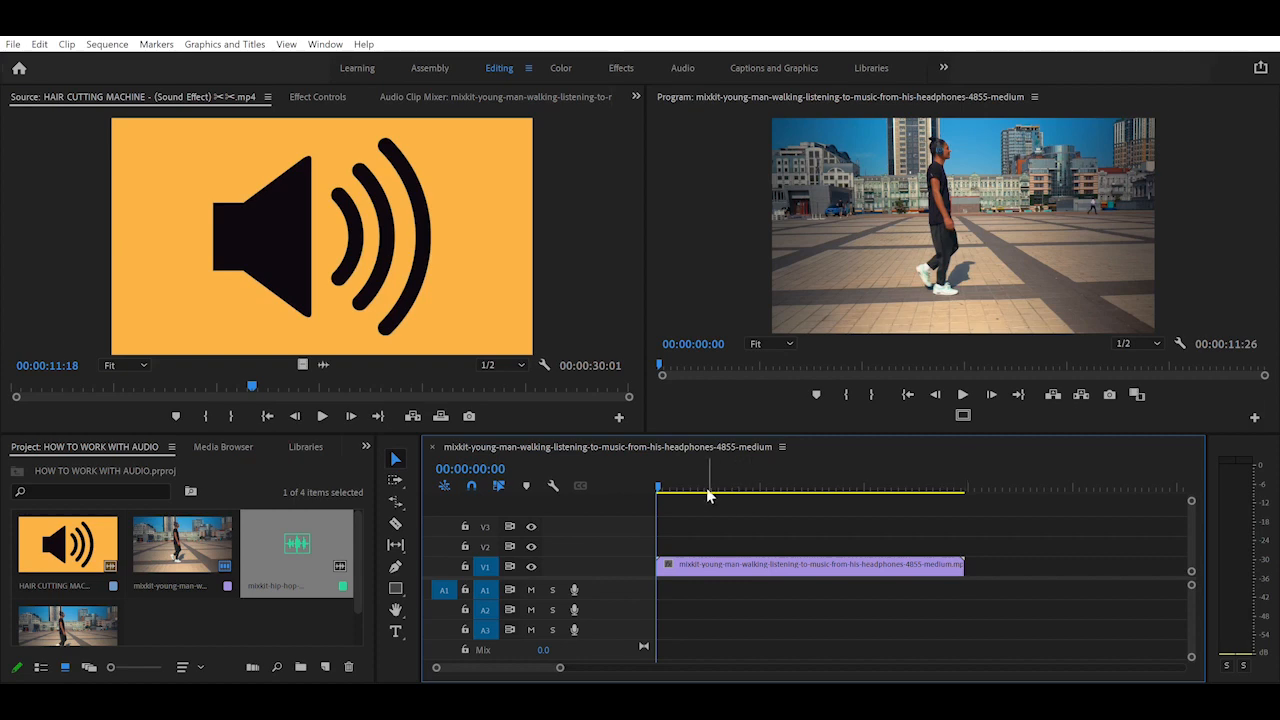
Place the hip-hop music clip on track A1 at the start of the sequence and preview it with the walking video
key(space)
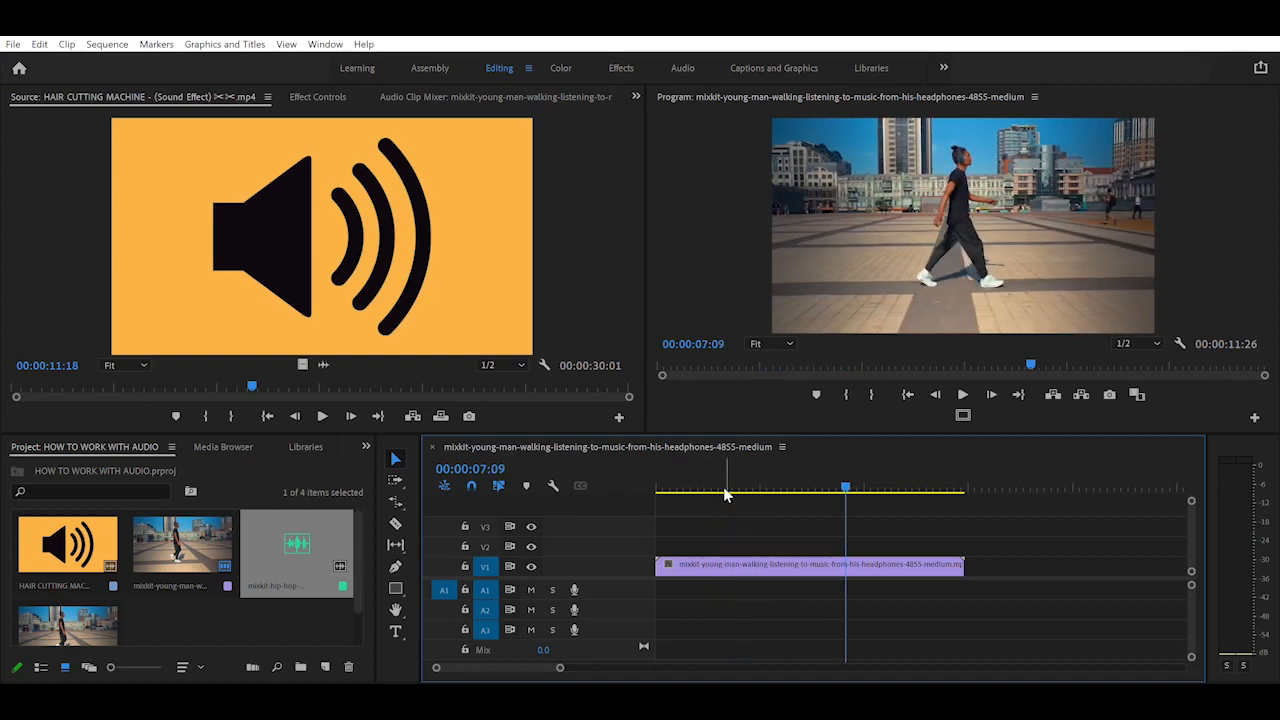
drag(742, 480, 627, 485)
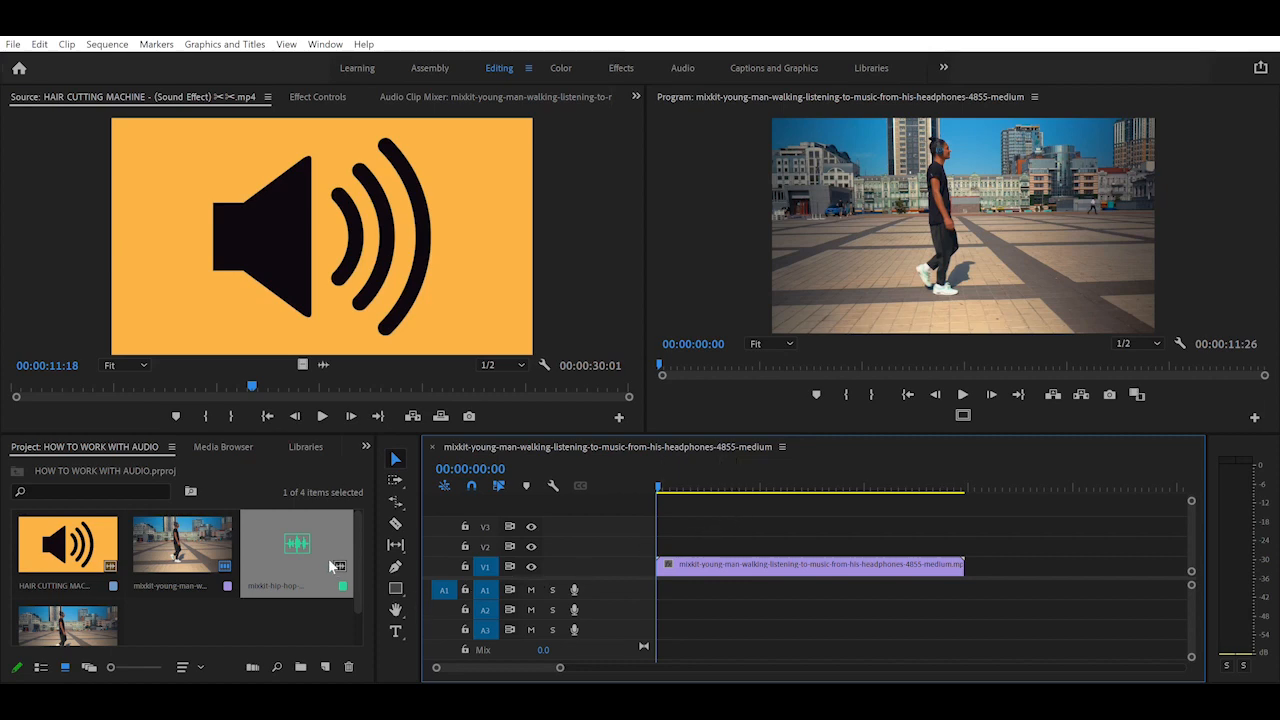
mouse_move(306, 541)
mouse_down()
mouse_move(336, 580)
mouse_move(670, 612)
mouse_move(672, 578)
mouse_move(656, 580)
mouse_up()
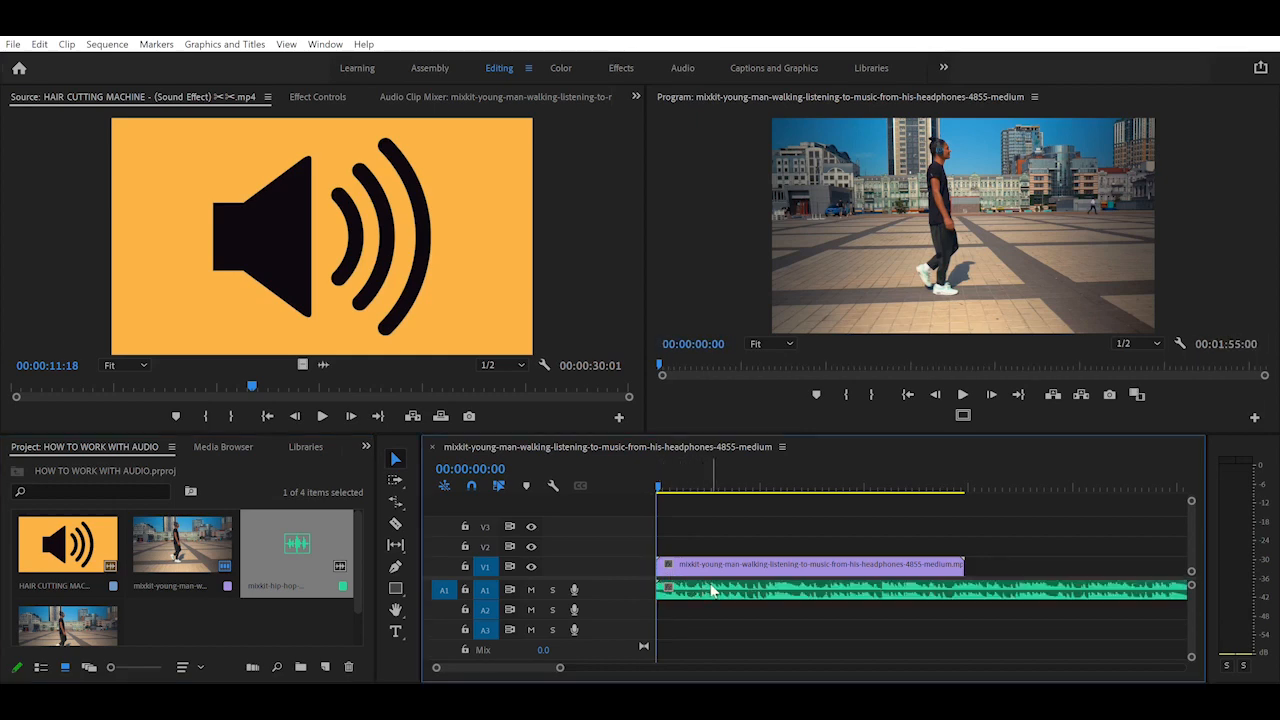
key(space)
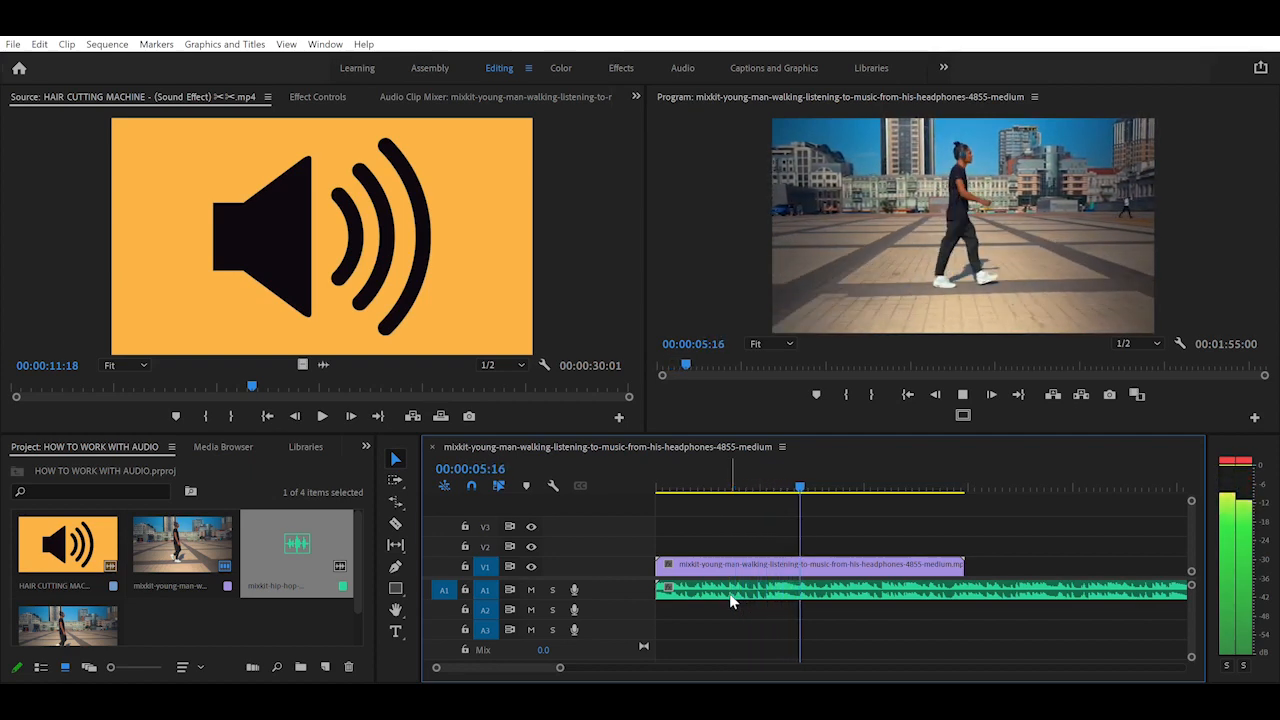
key(space)
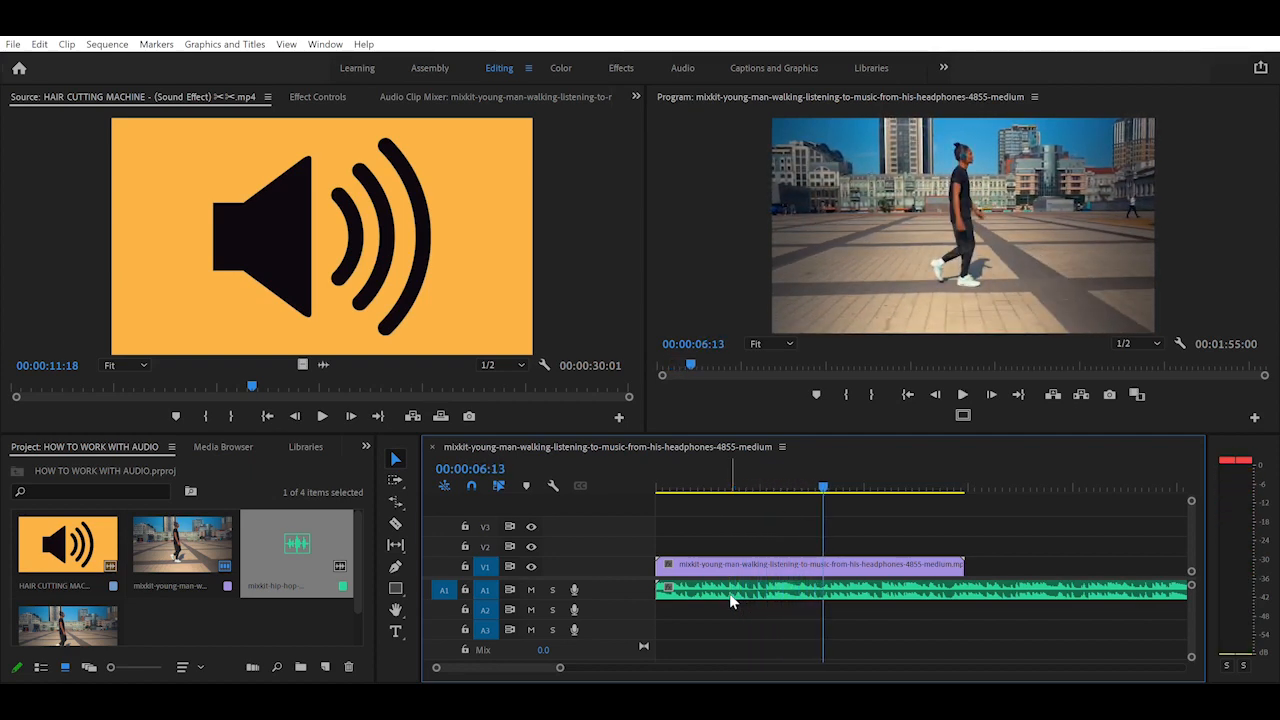
Split the music clip where the video ends, delete the excess part, and play back the trimmed sequence
key(minus)
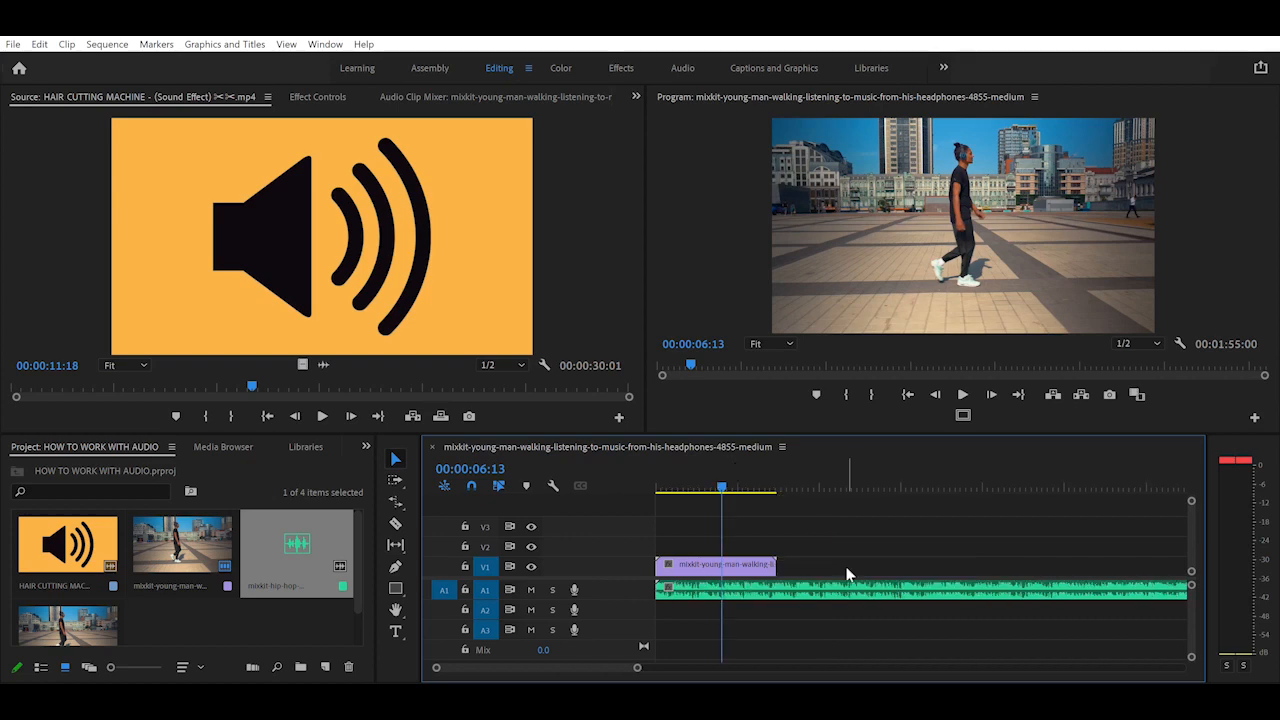
click(395, 522)
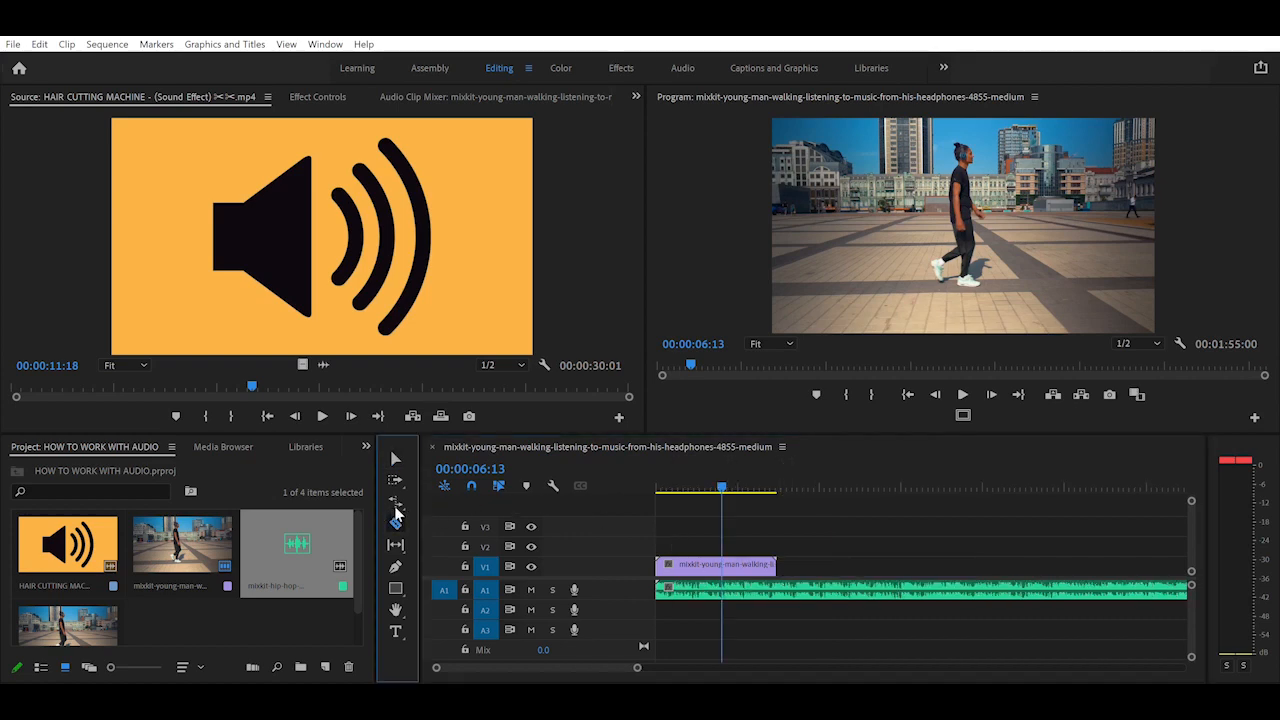
click(783, 585)
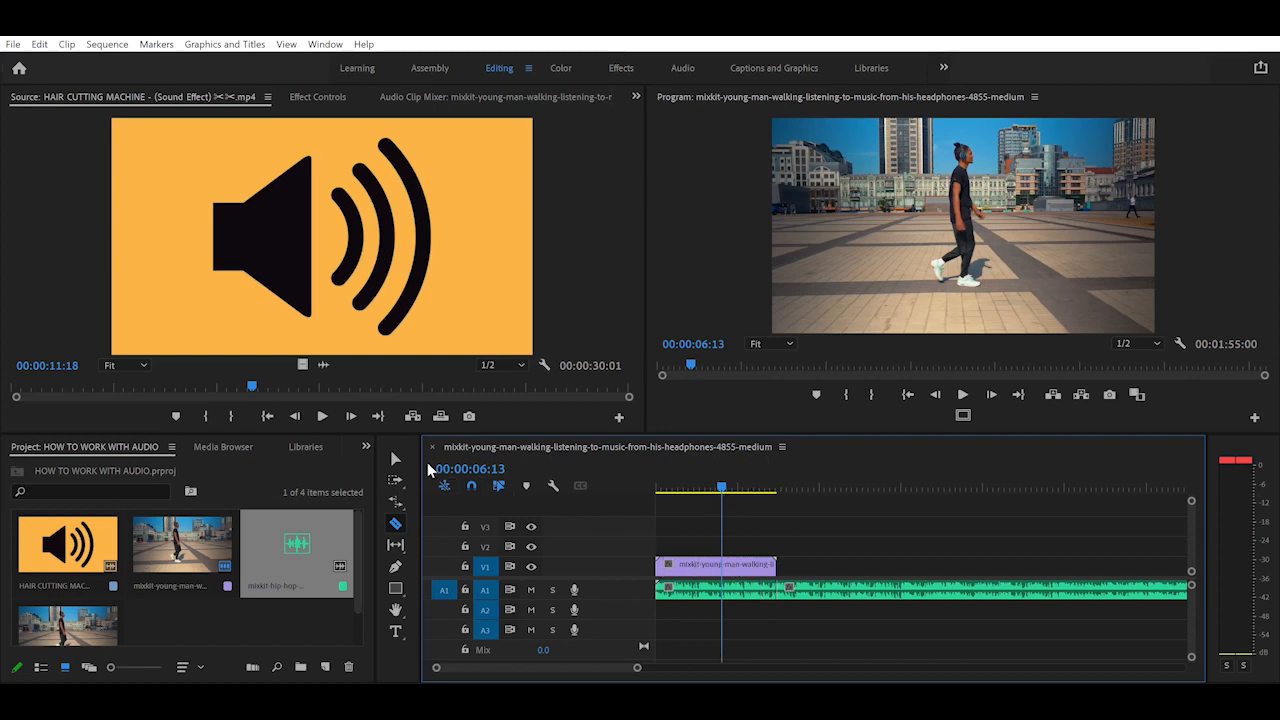
click(396, 455)
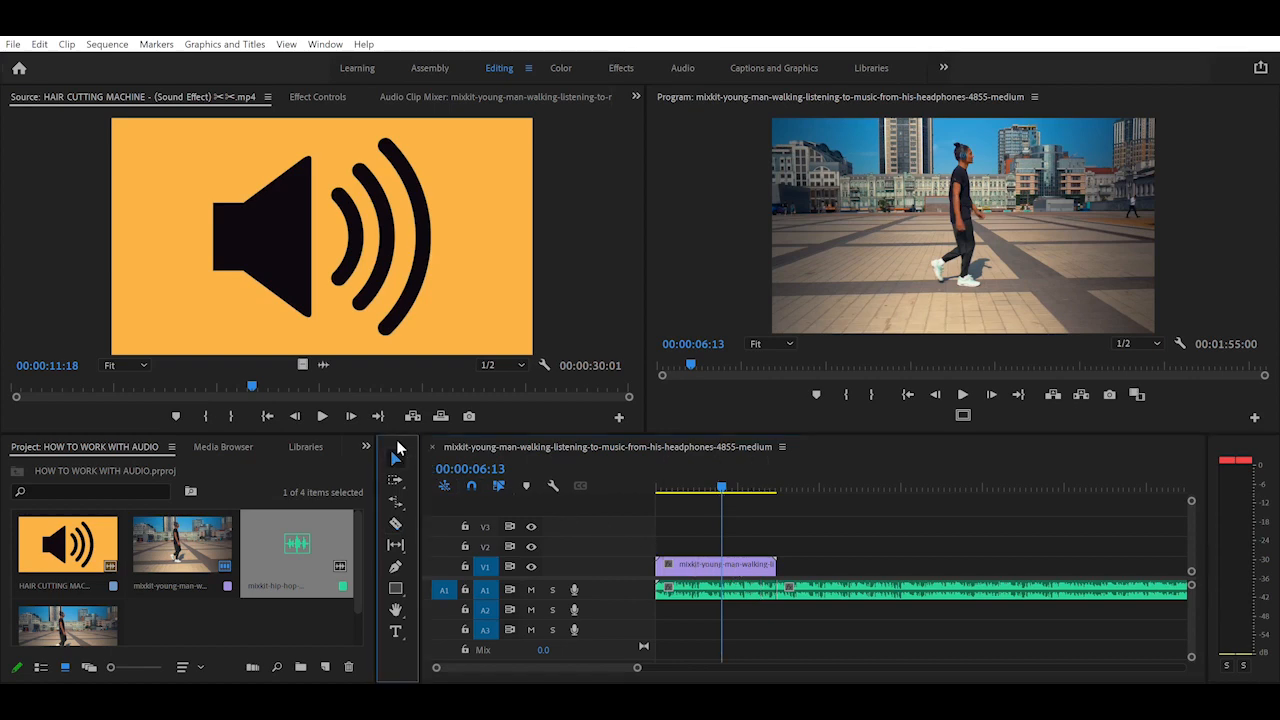
click(841, 581)
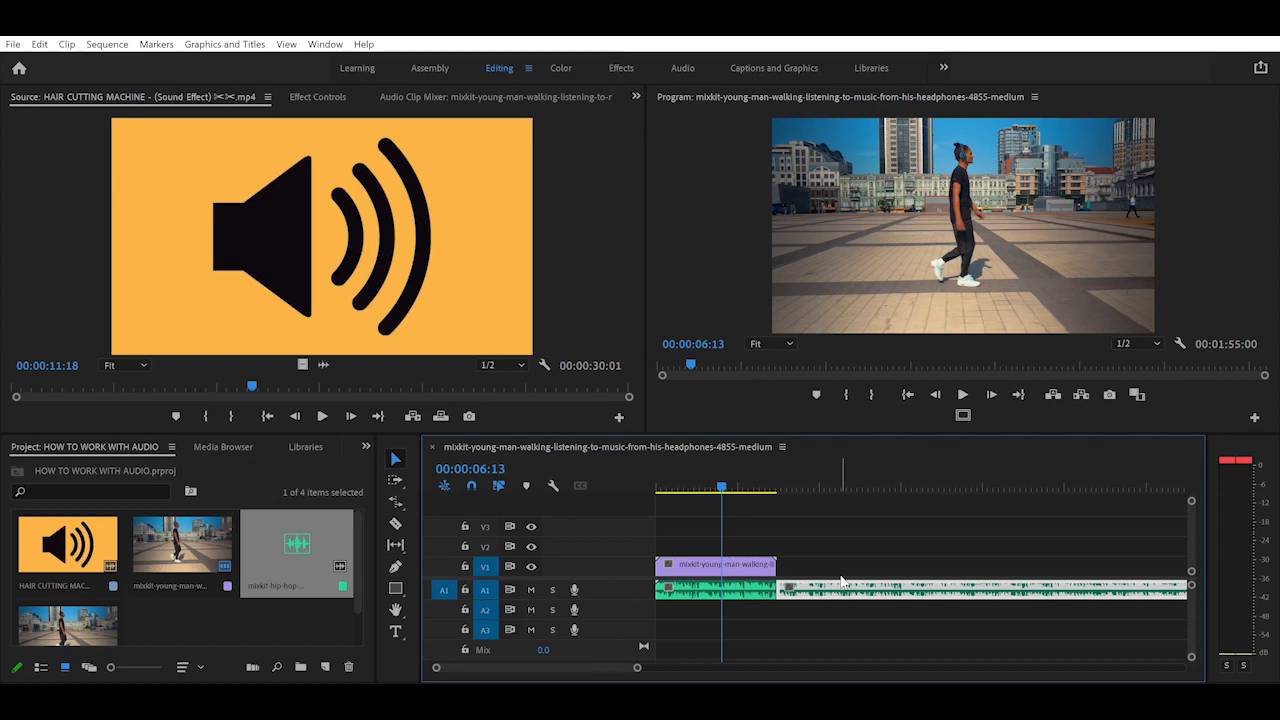
key(Delete)
key(space)
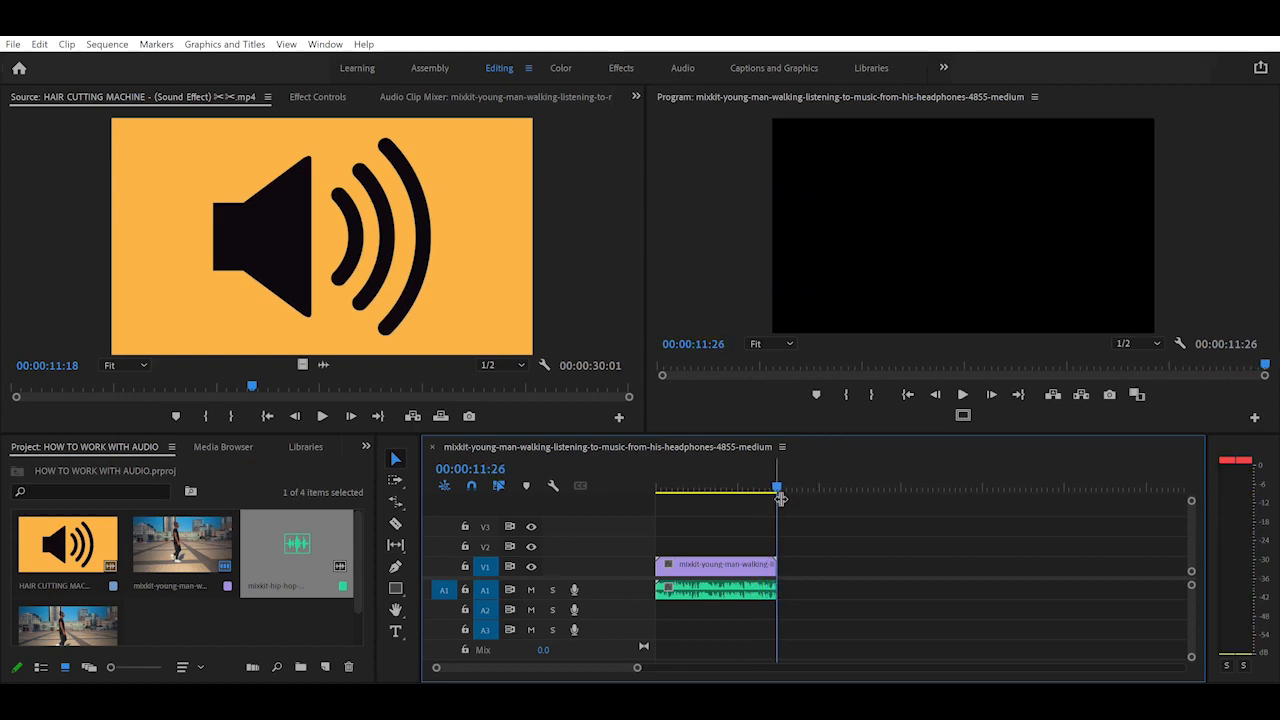
Increase the height of audio track A1 to enlarge the music clip's waveform
click(748, 470)
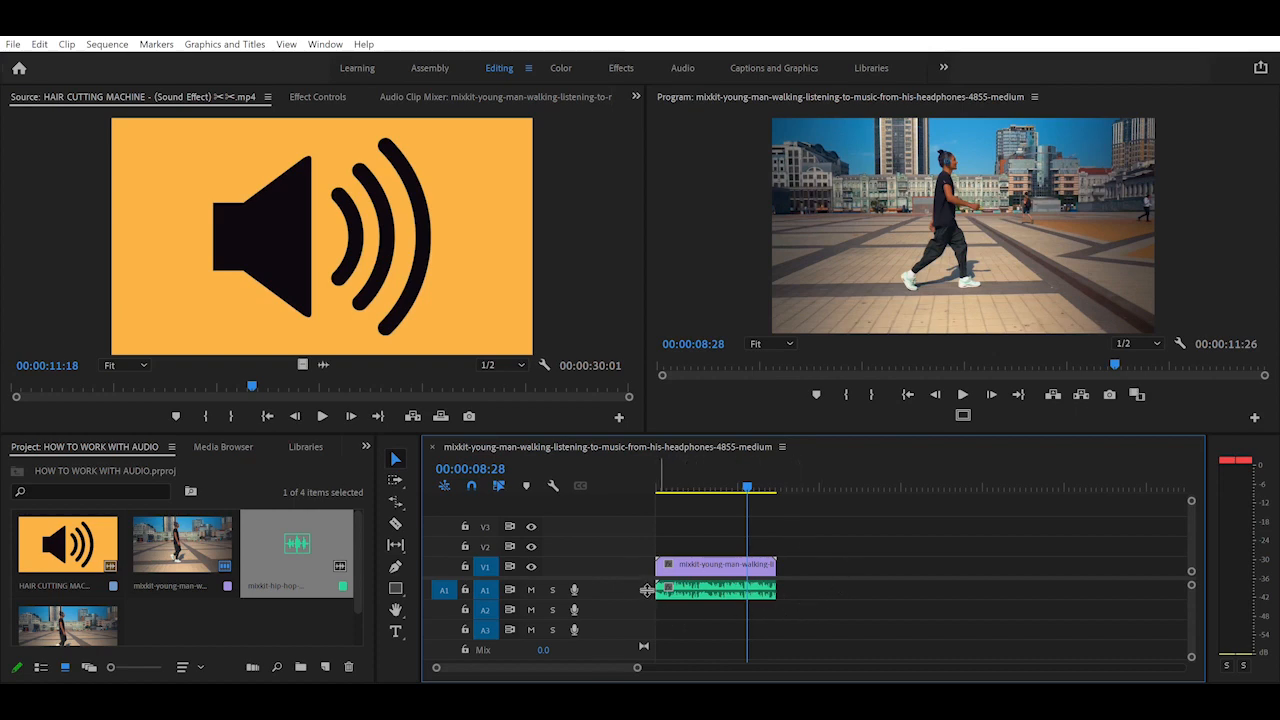
drag(647, 590, 639, 617)
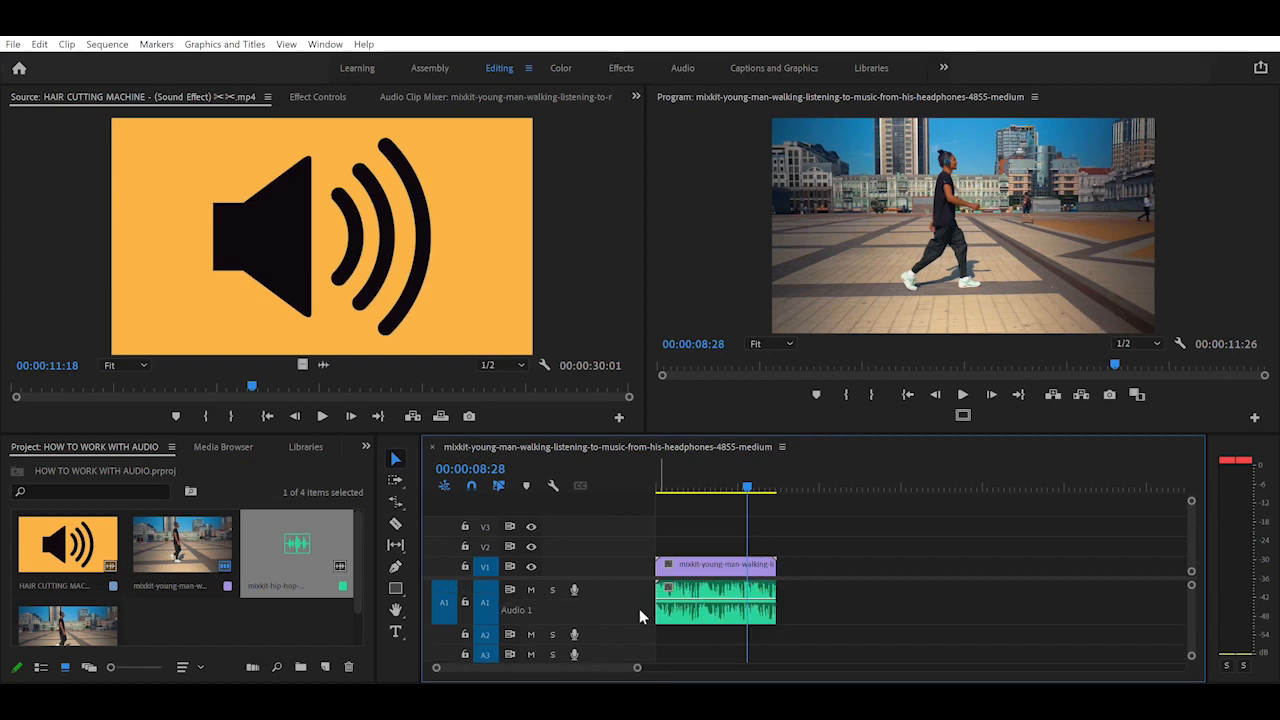
scroll(626, 651, up, 3)
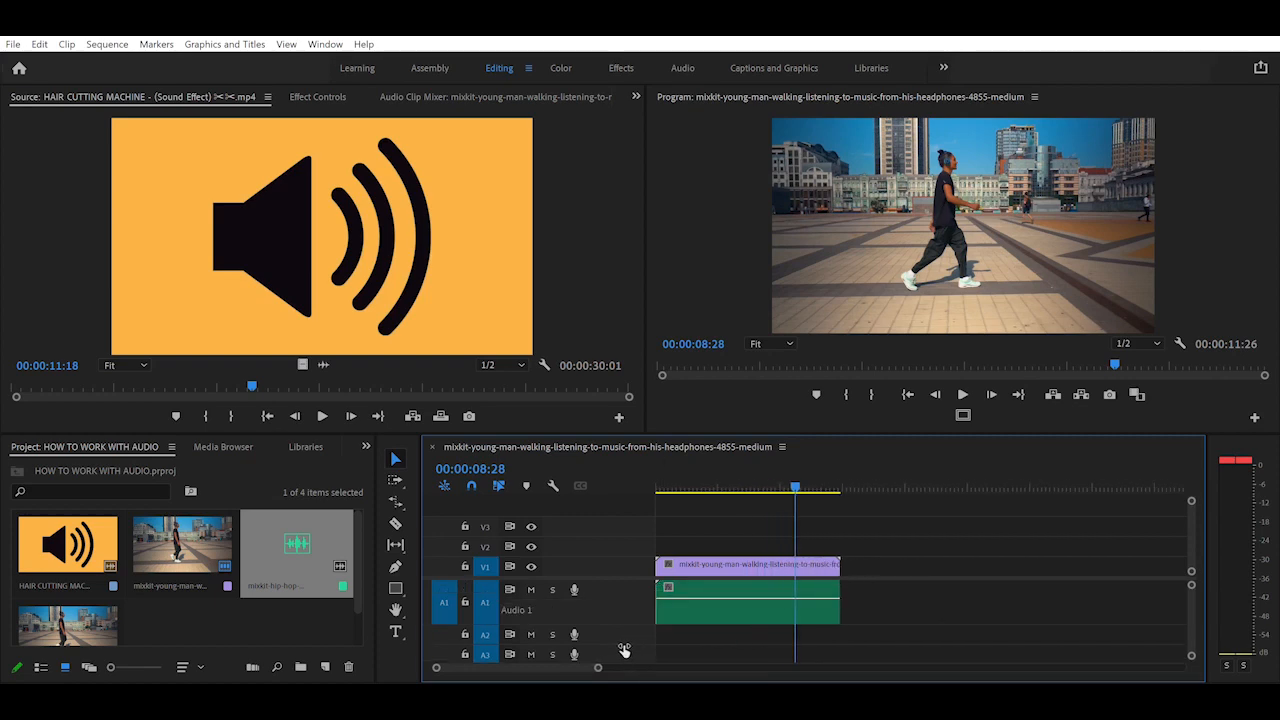
scroll(624, 650, up, 3)
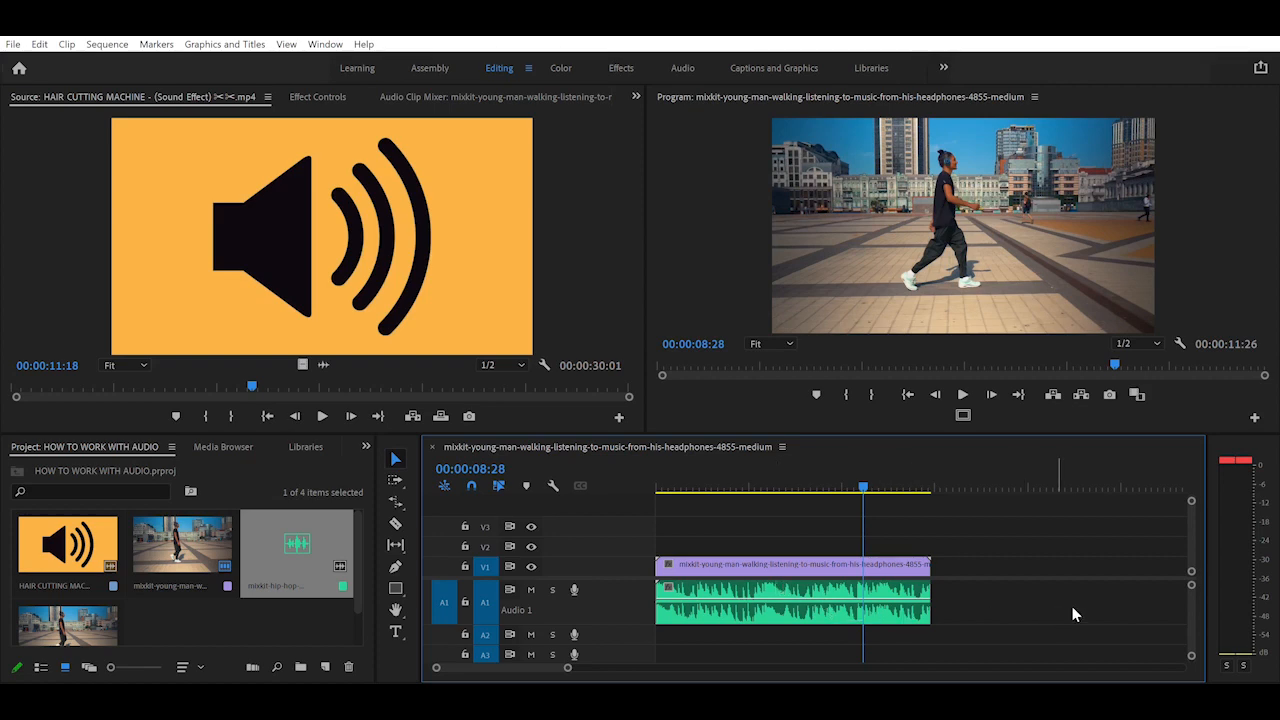
Play a section of the music to check its peaks on the audio meters, resetting the clipping indicators before and after
click(1233, 455)
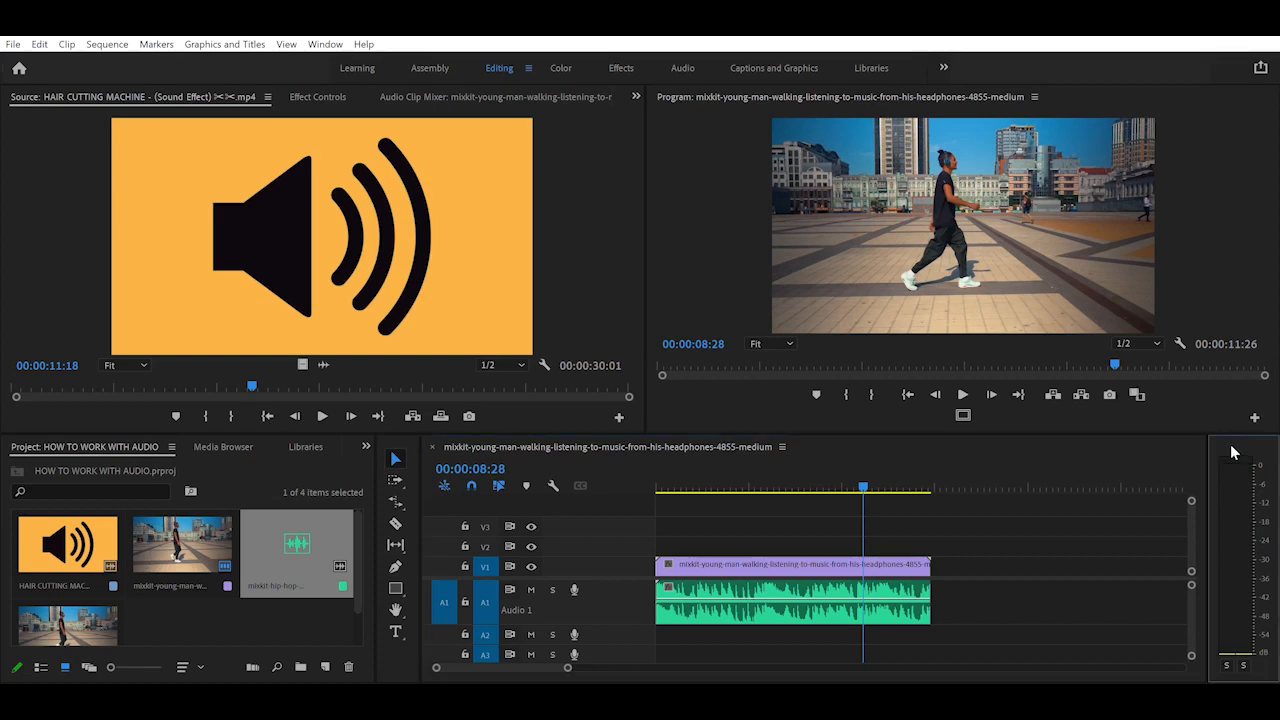
click(959, 508)
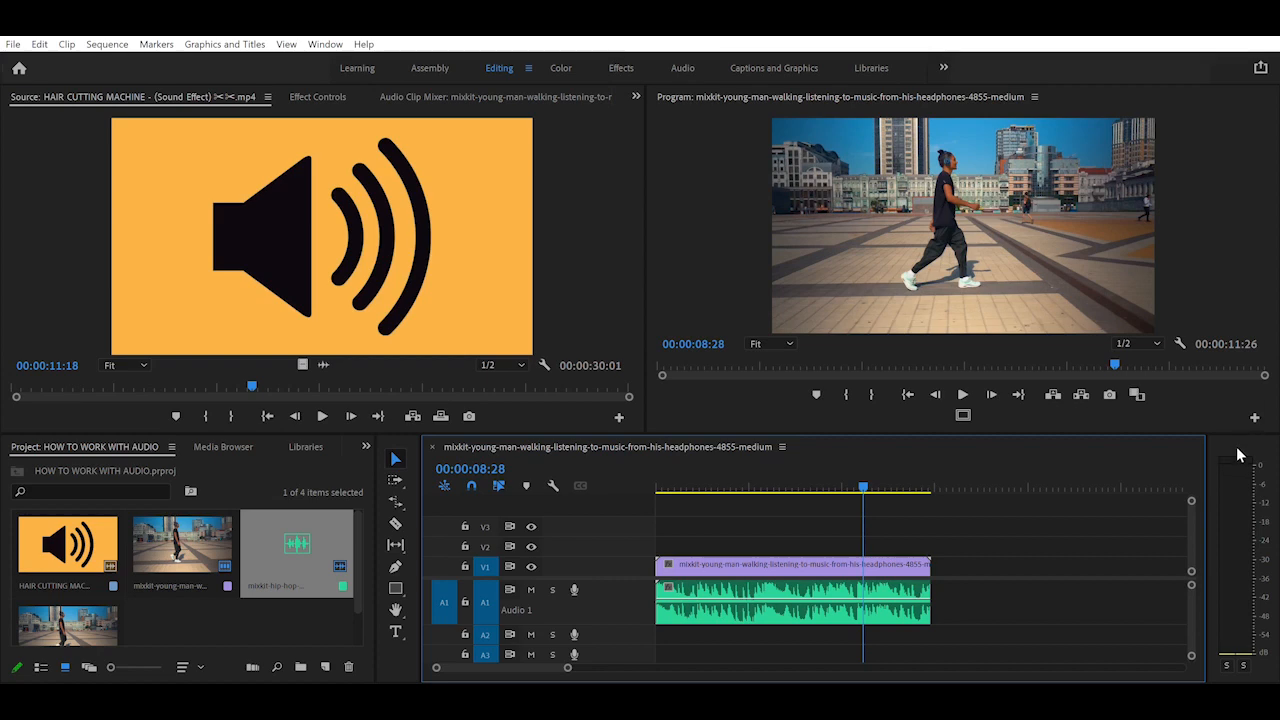
drag(808, 474, 760, 472)
key(space)
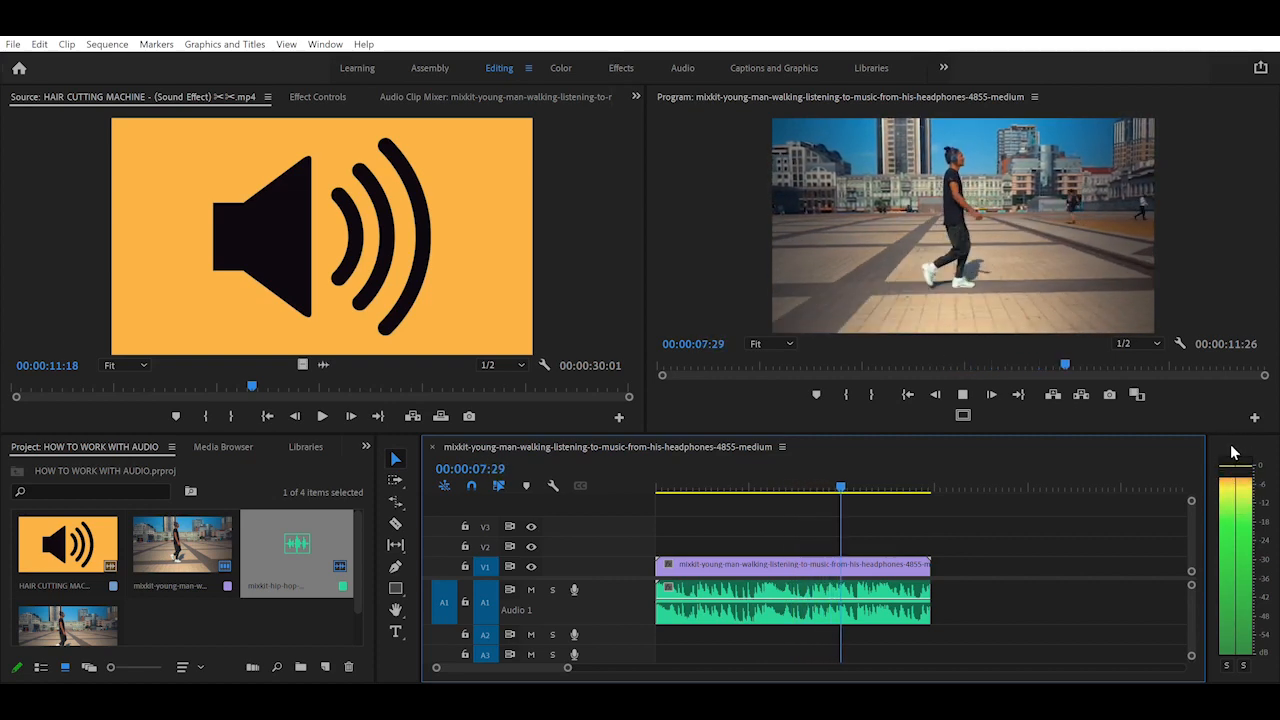
key(space)
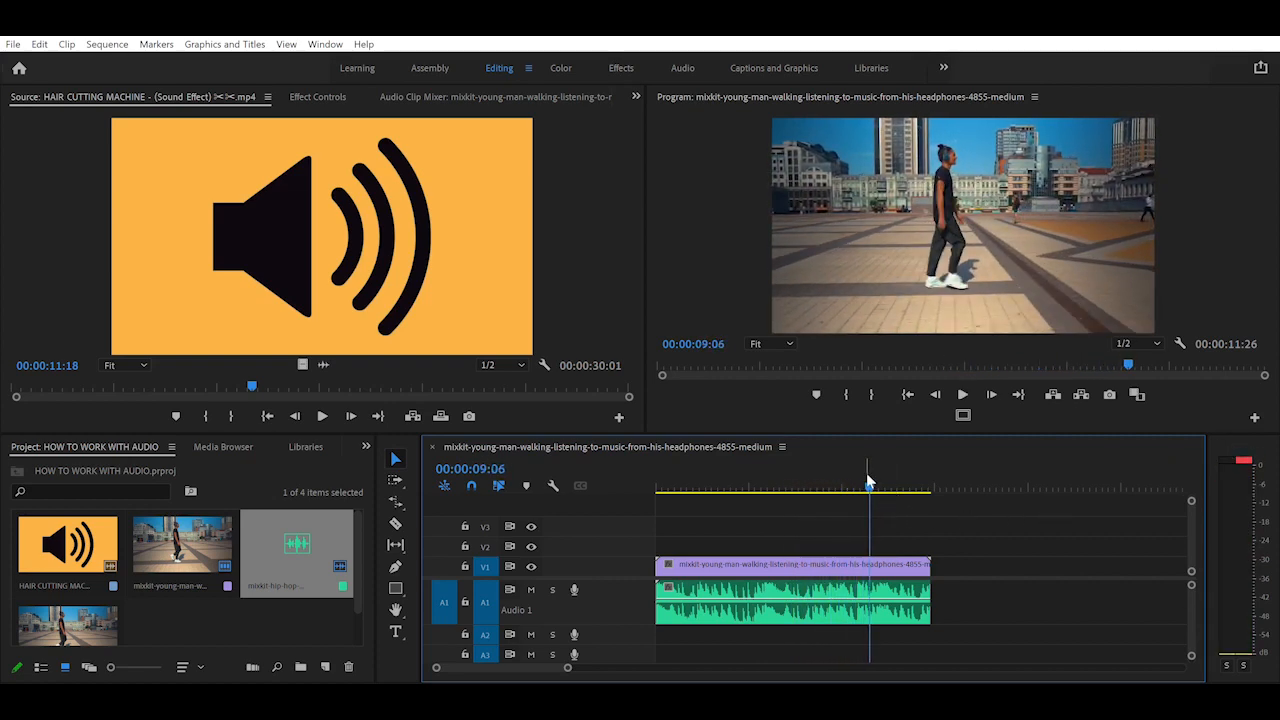
click(1243, 458)
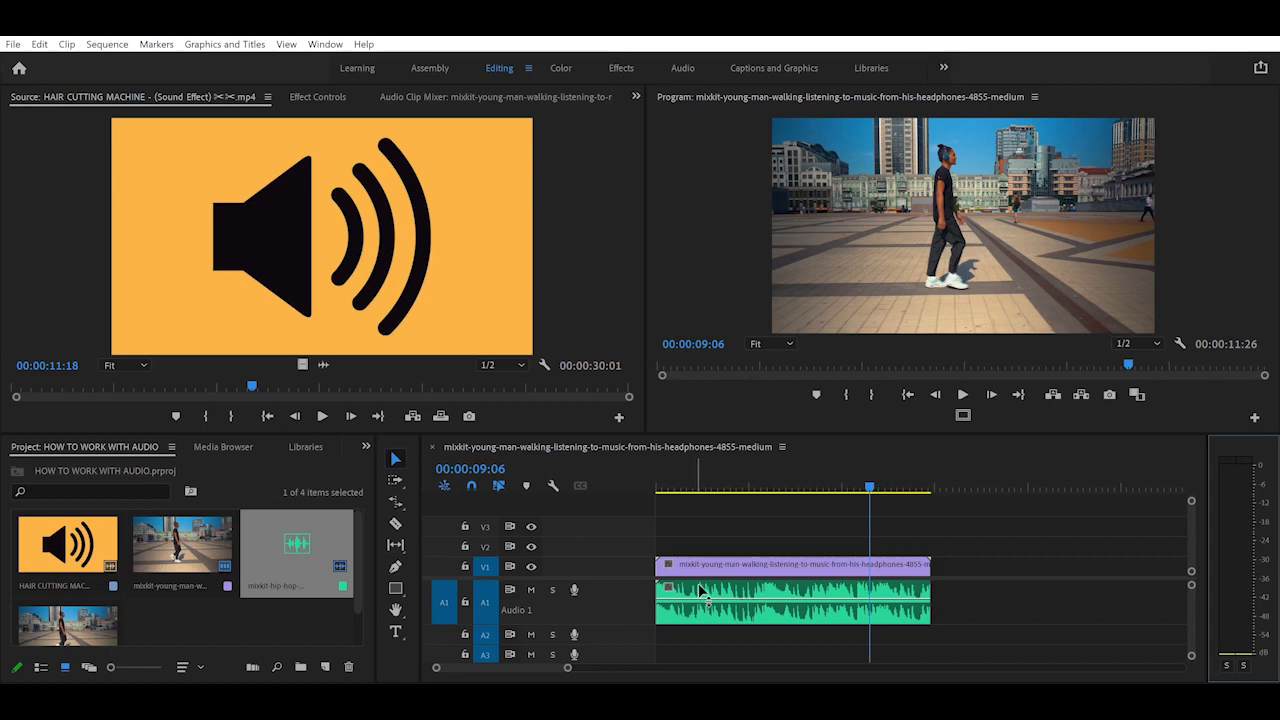
Add volume keyframes near the end of the music clip and lower the last one to create a fade-out
click(797, 591)
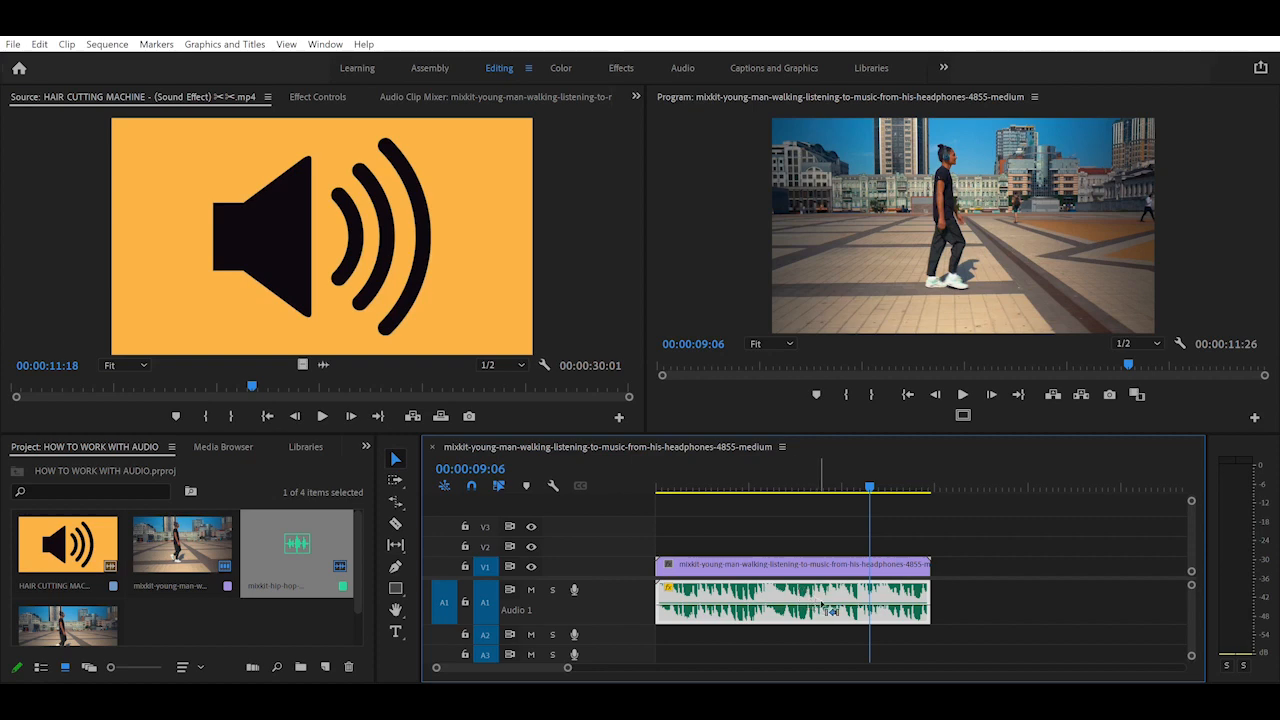
key(ctrl)
drag(922, 597, 936, 620)
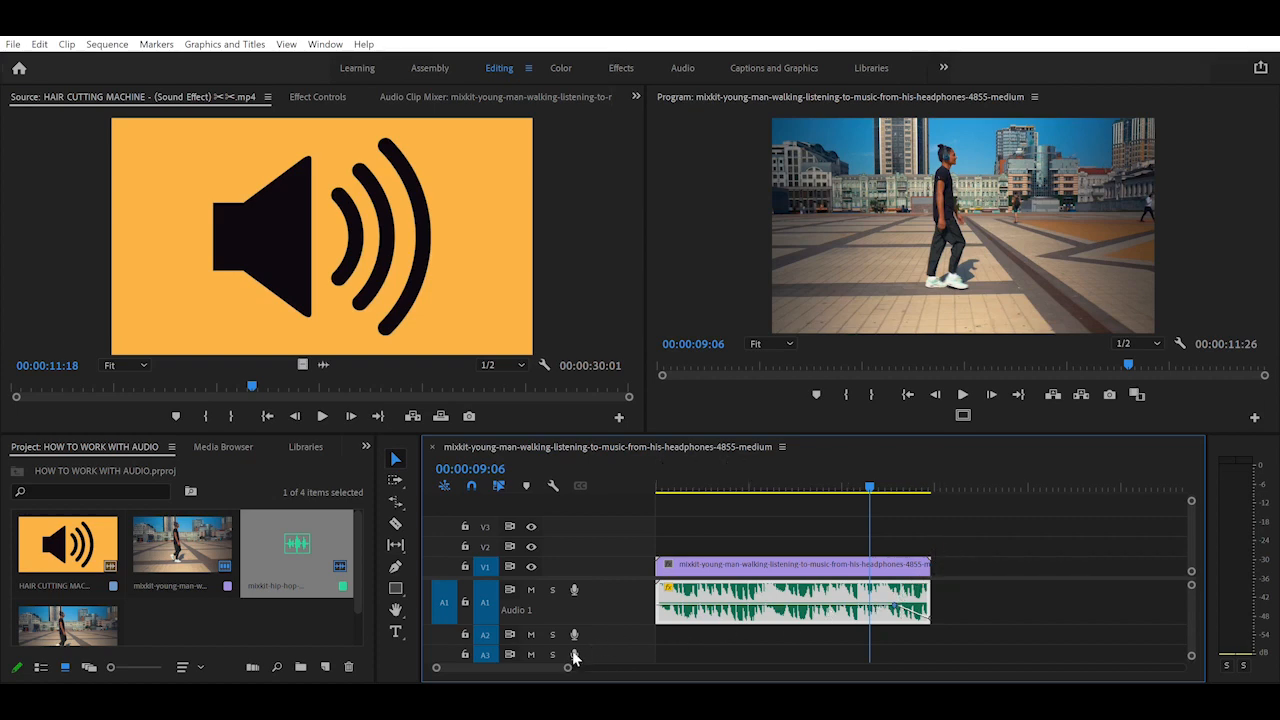
Shape the volume fade-out into a curve with an intermediate keyframe, enlarge track A1 slightly, and play back the ending
drag(569, 667, 550, 653)
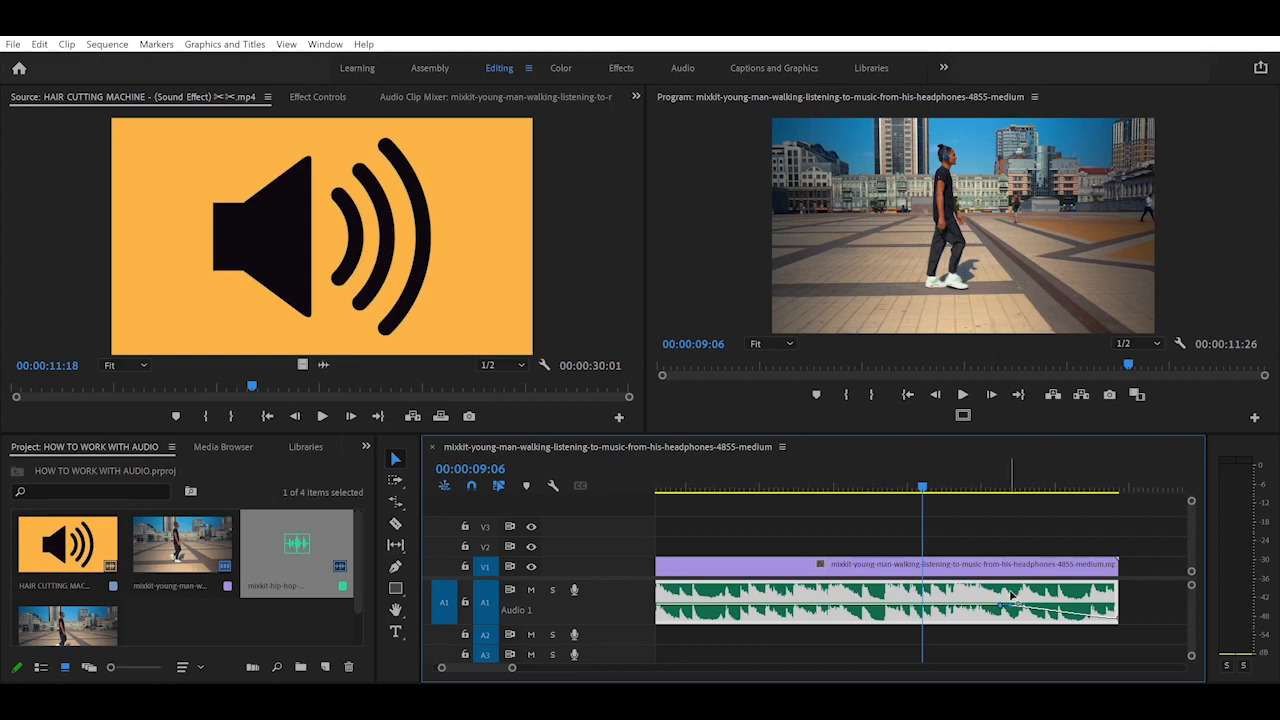
drag(1012, 594, 1061, 598)
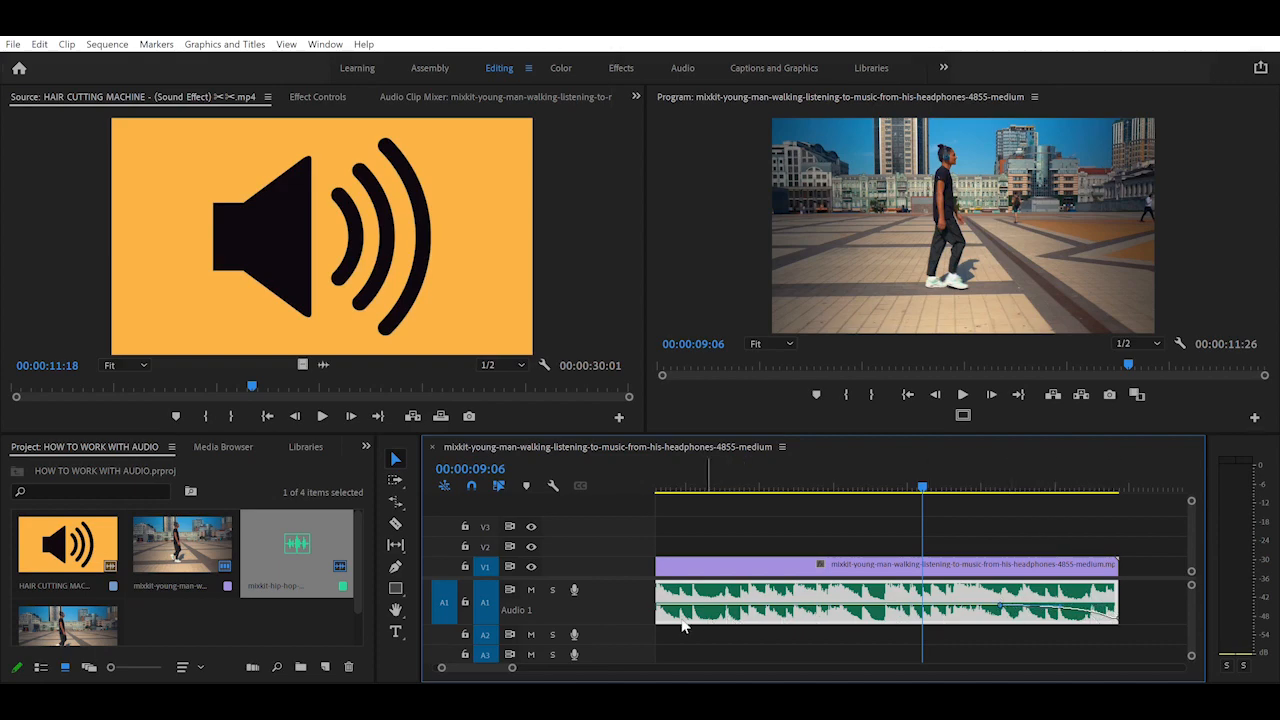
drag(638, 613, 638, 617)
click(849, 482)
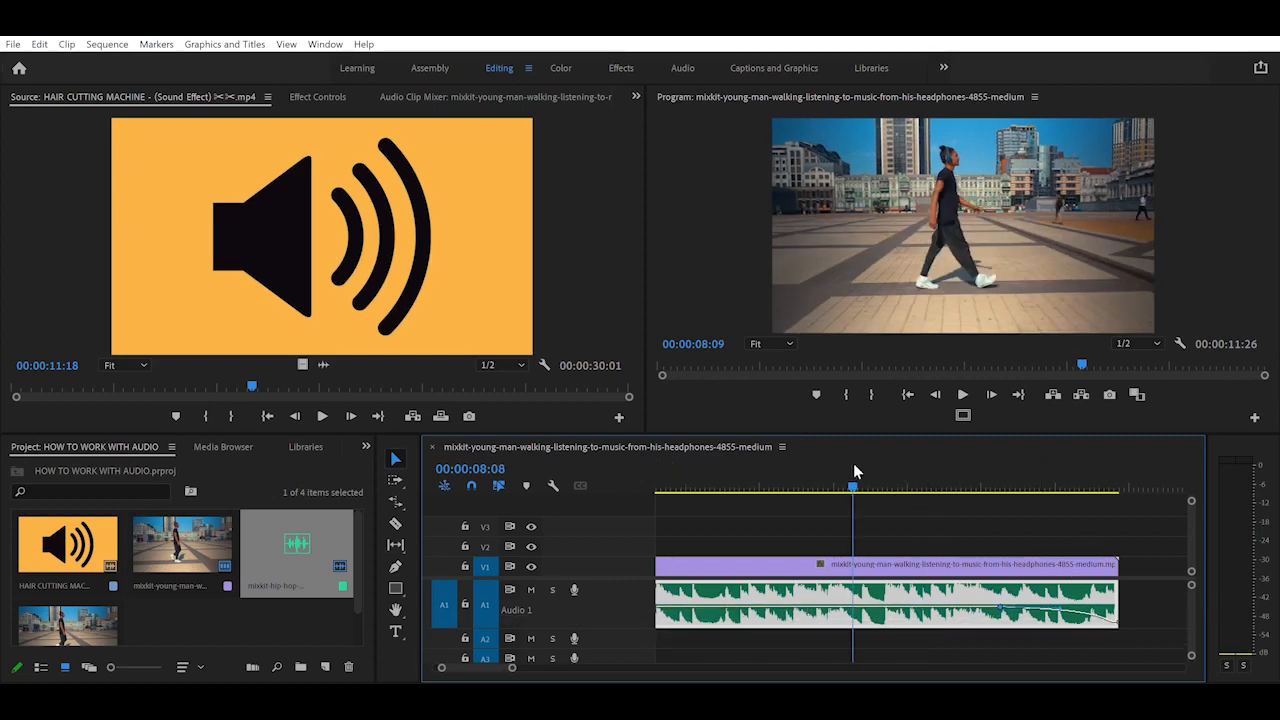
key(space)
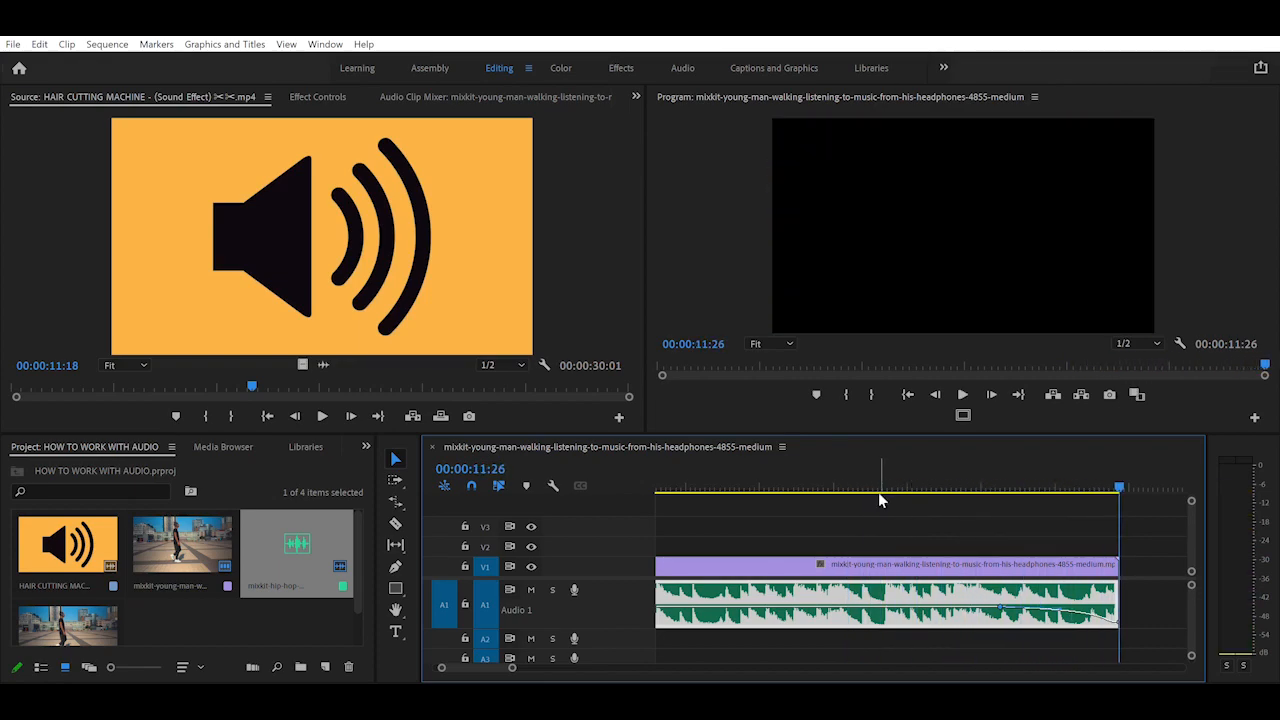
Apply a Constant Power audio transition to the end of the music clip and play the fade-out
click(870, 489)
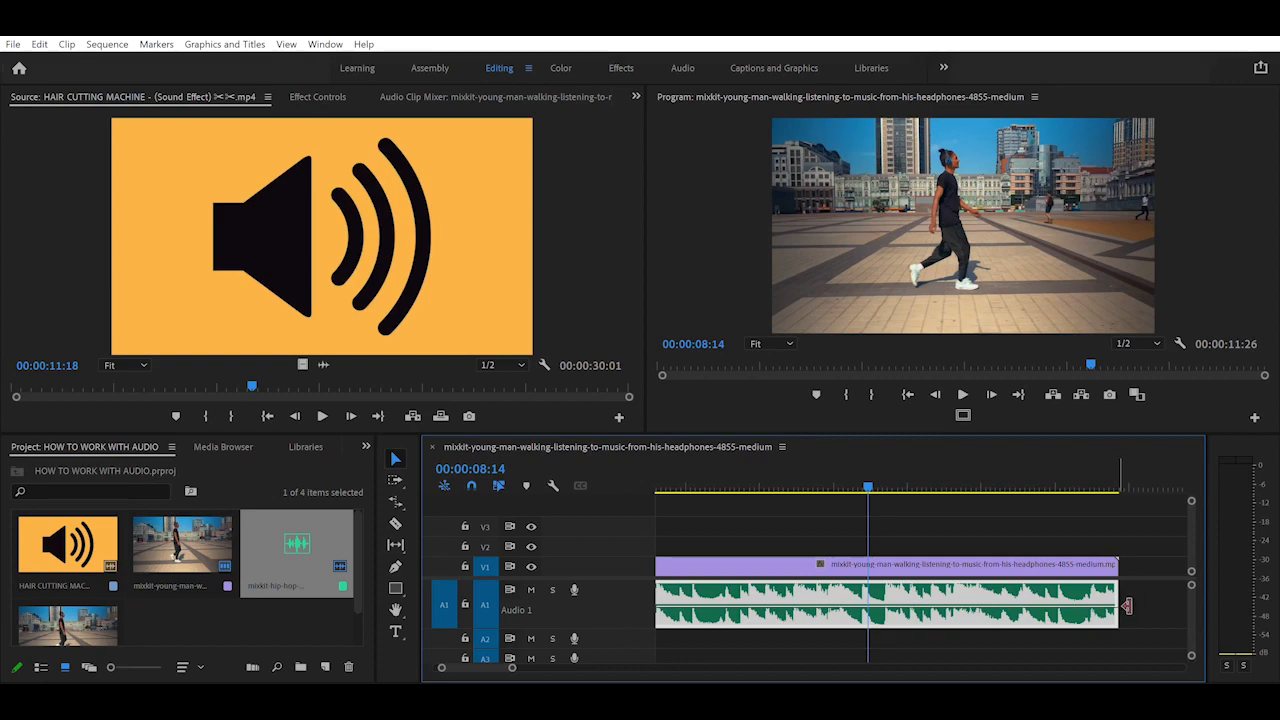
click(1119, 604)
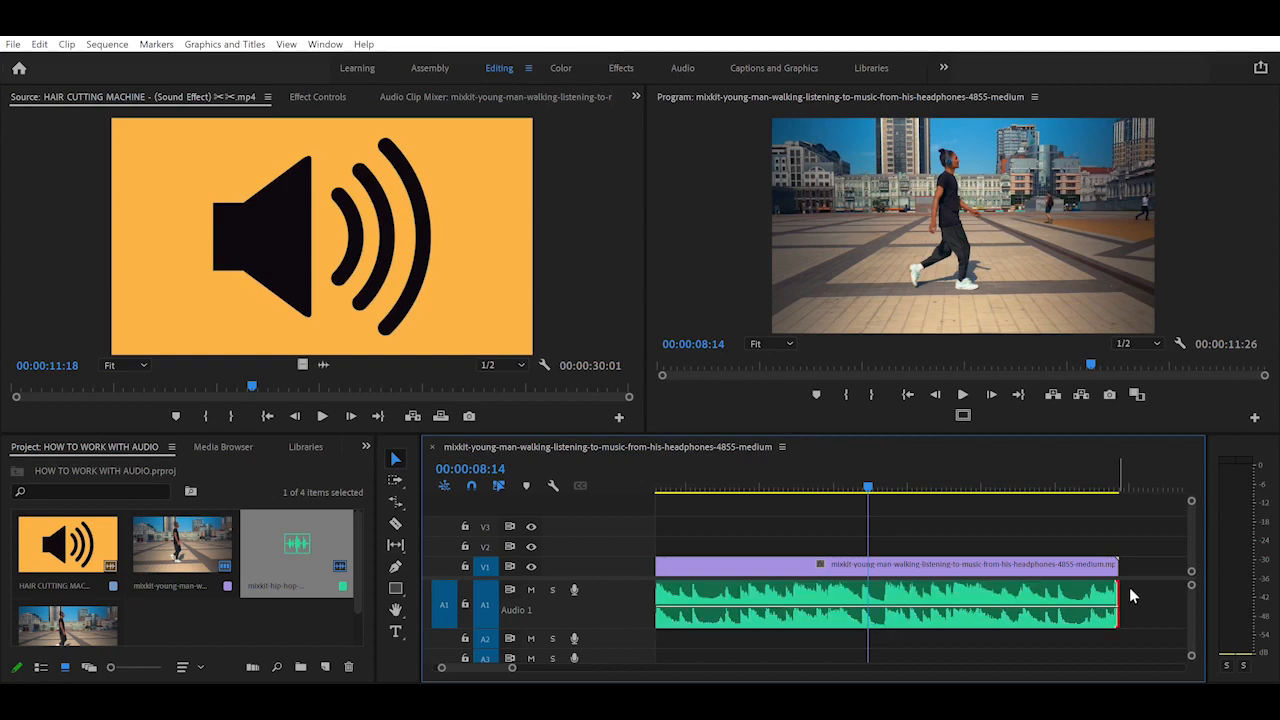
key(ctrl+shift+d)
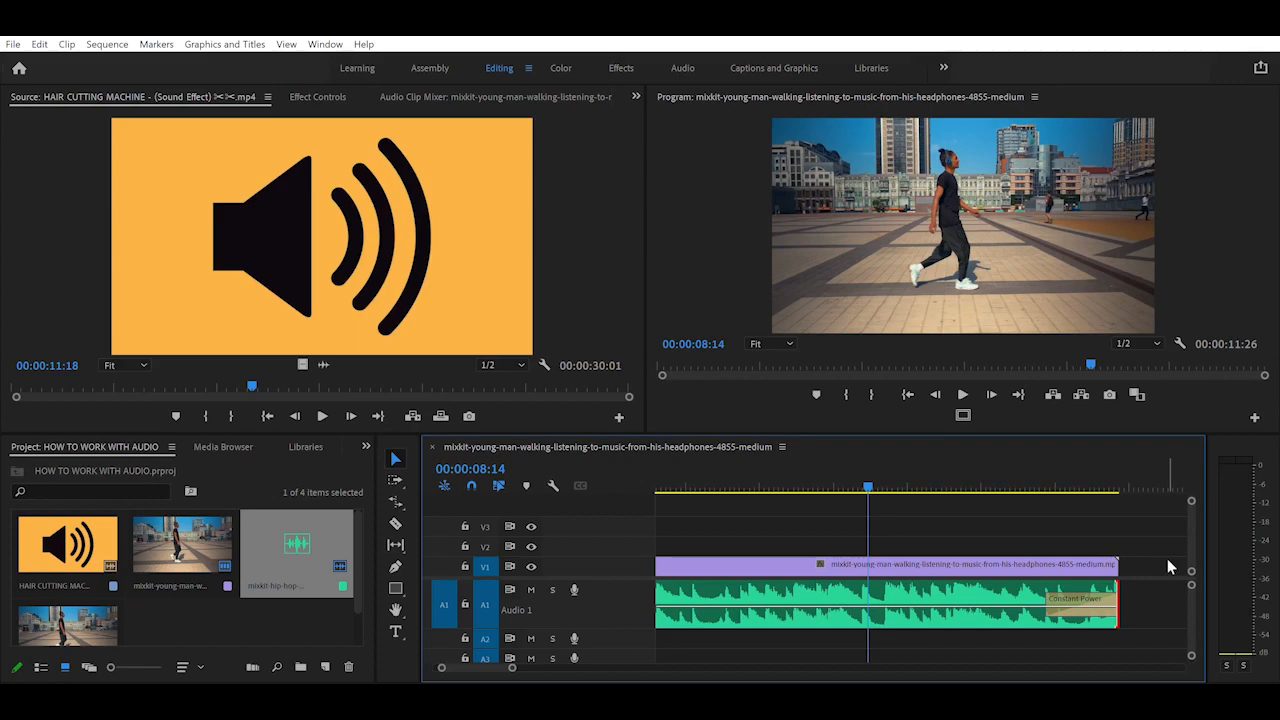
key(space)
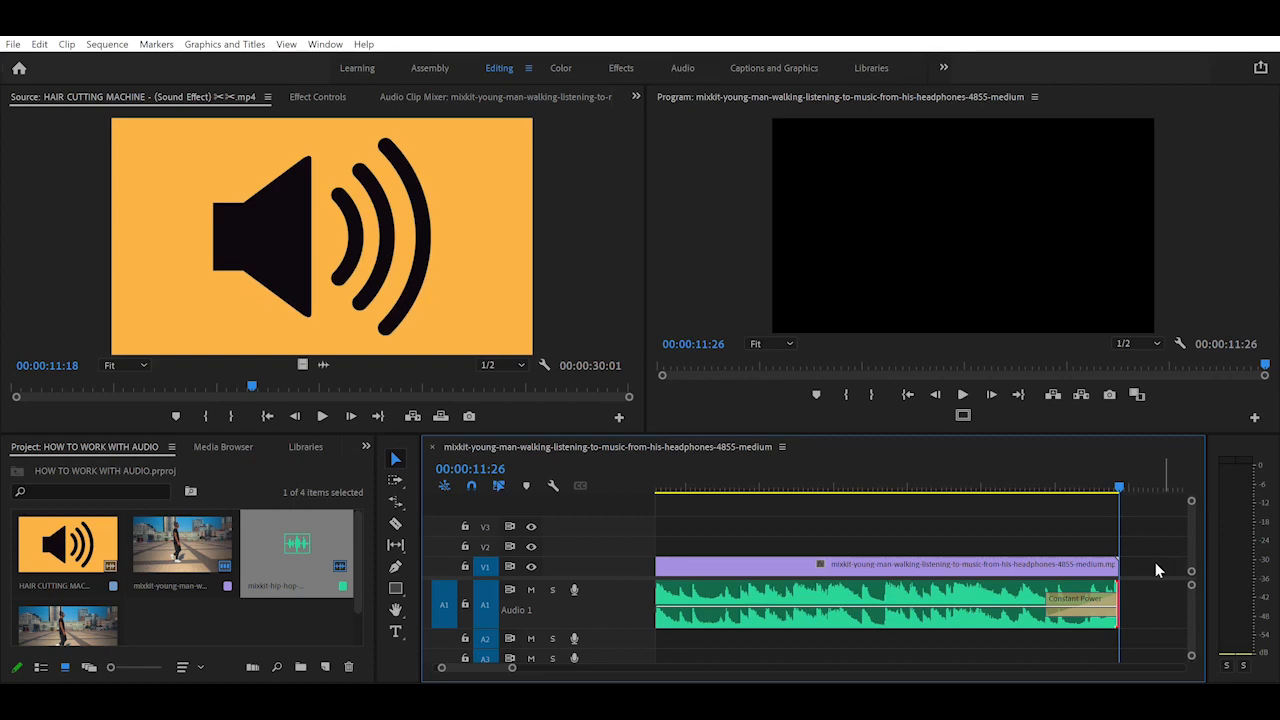
Lengthen the Constant Power transition by starting it earlier in the music clip, and play back the longer fade
drag(1055, 590, 1008, 592)
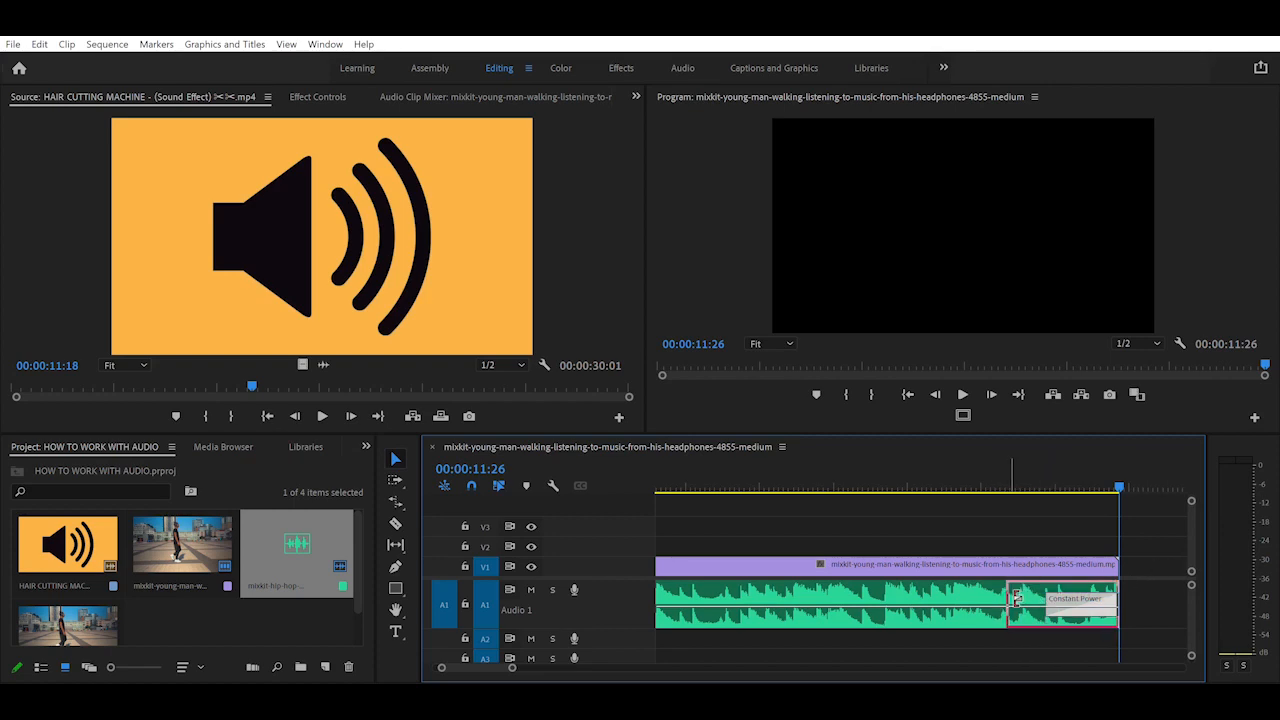
click(846, 482)
click(822, 486)
key(space)
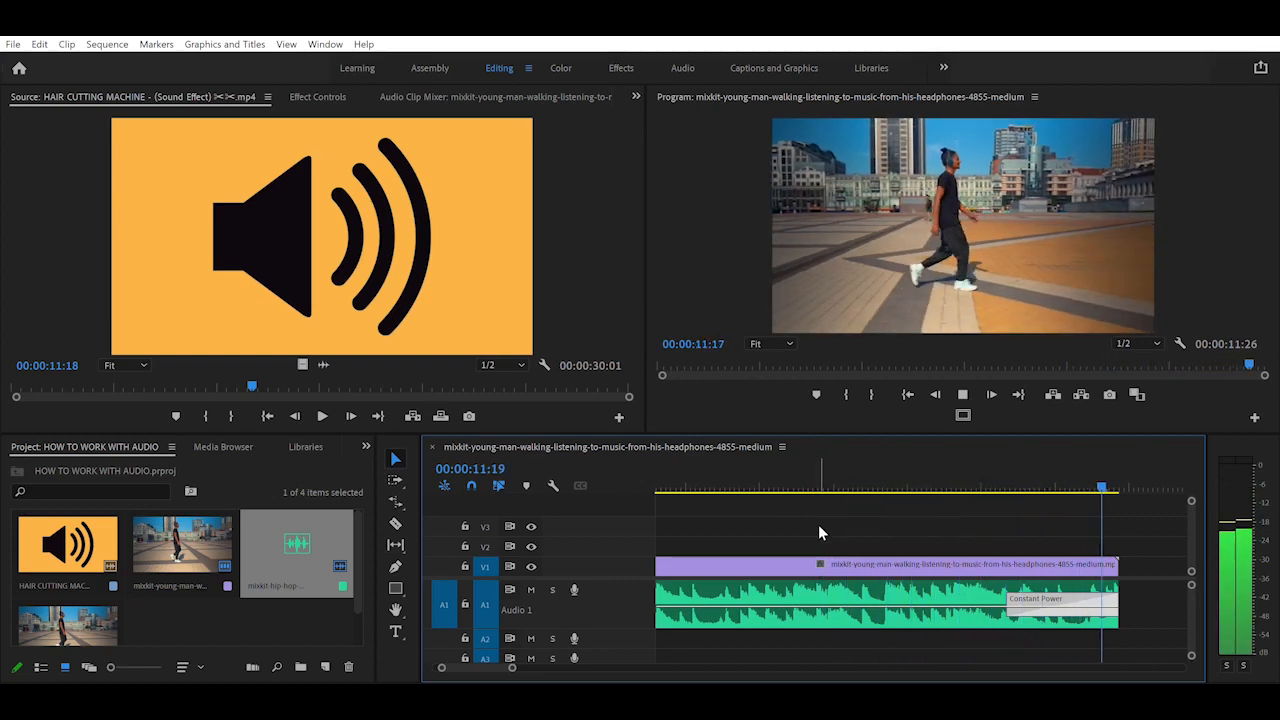
Shorten the Constant Power transition to a brief fade at the very end of the clip and play it back
drag(1010, 598, 1107, 605)
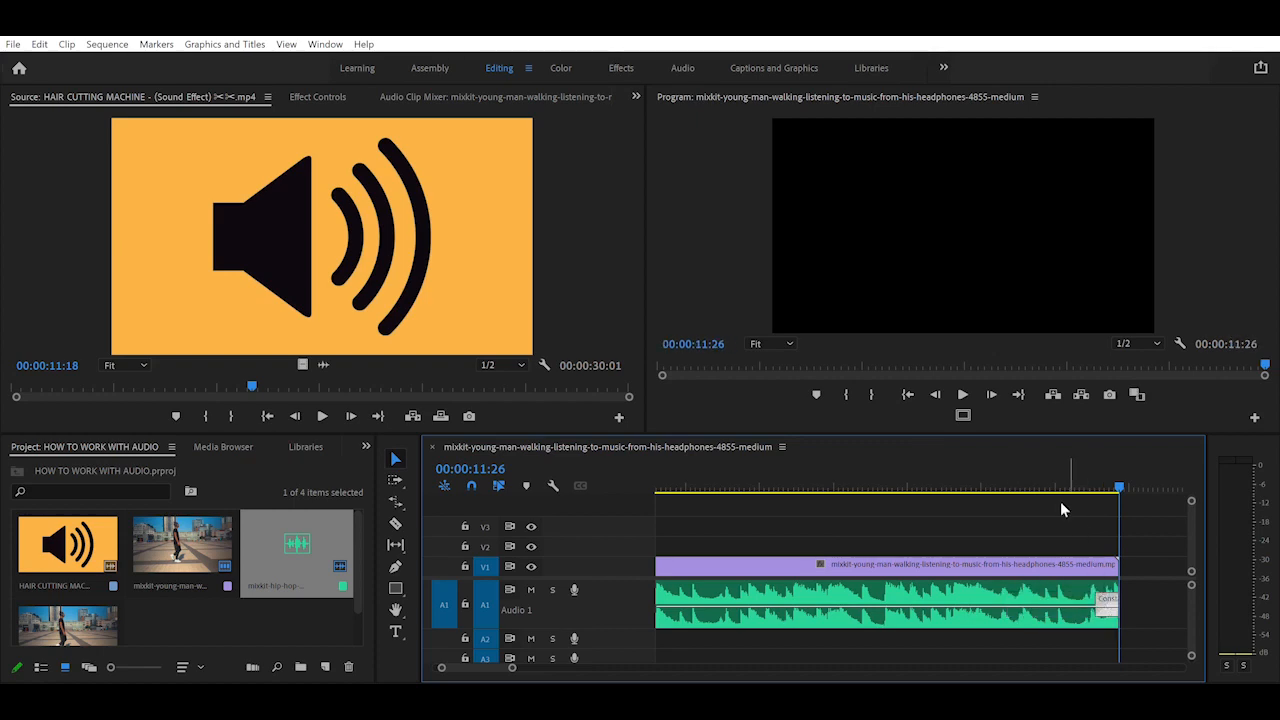
click(915, 489)
key(space)
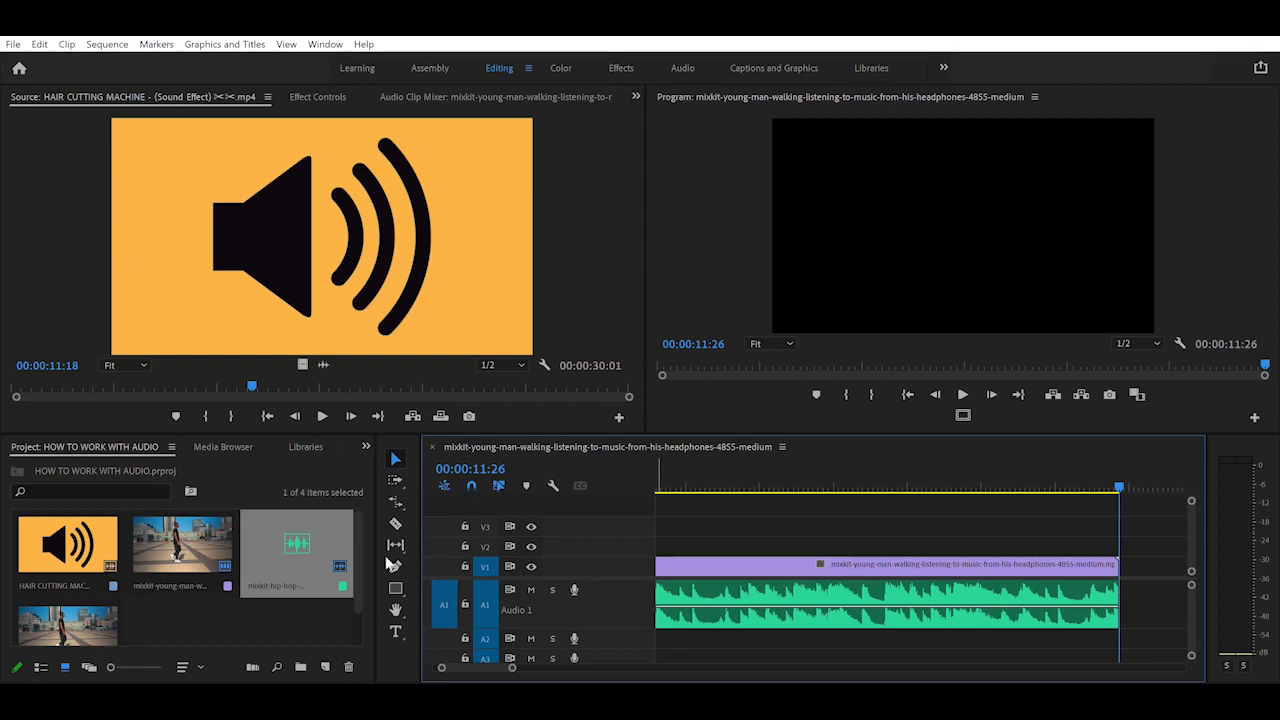
Open the effects library, check the Audio Effects category, and search the effects for "FADE"
click(365, 446)
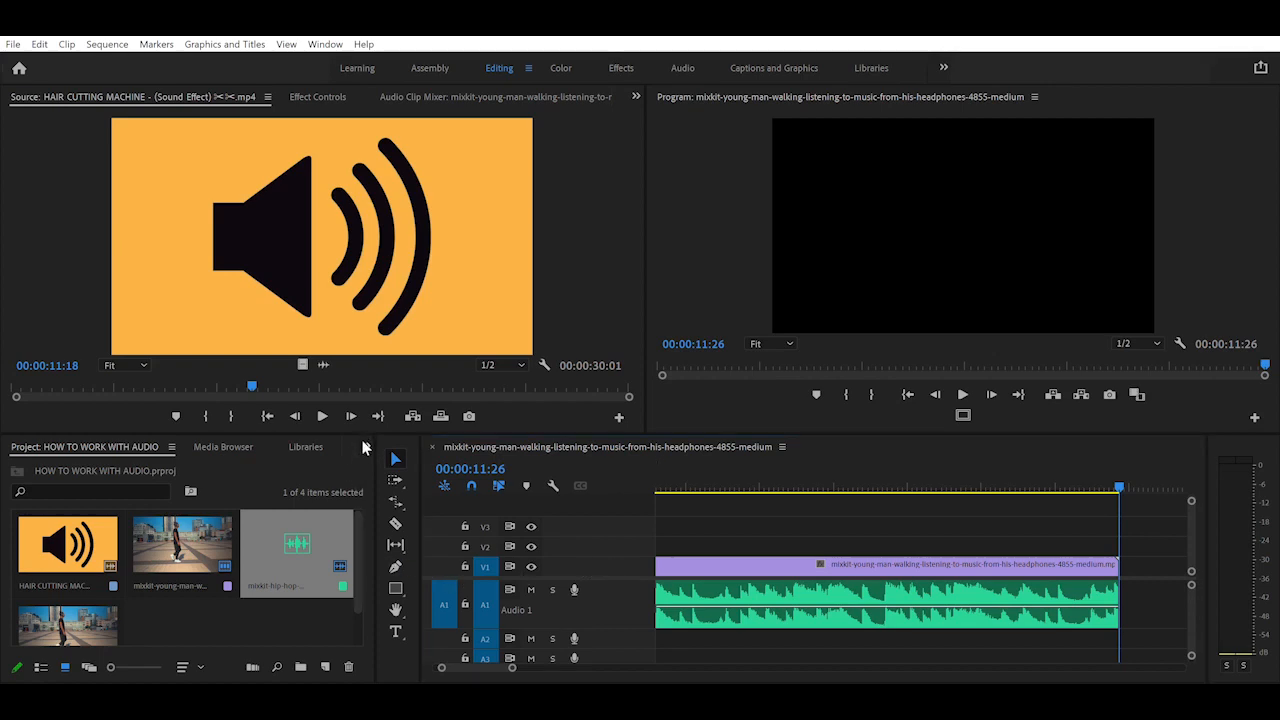
click(379, 523)
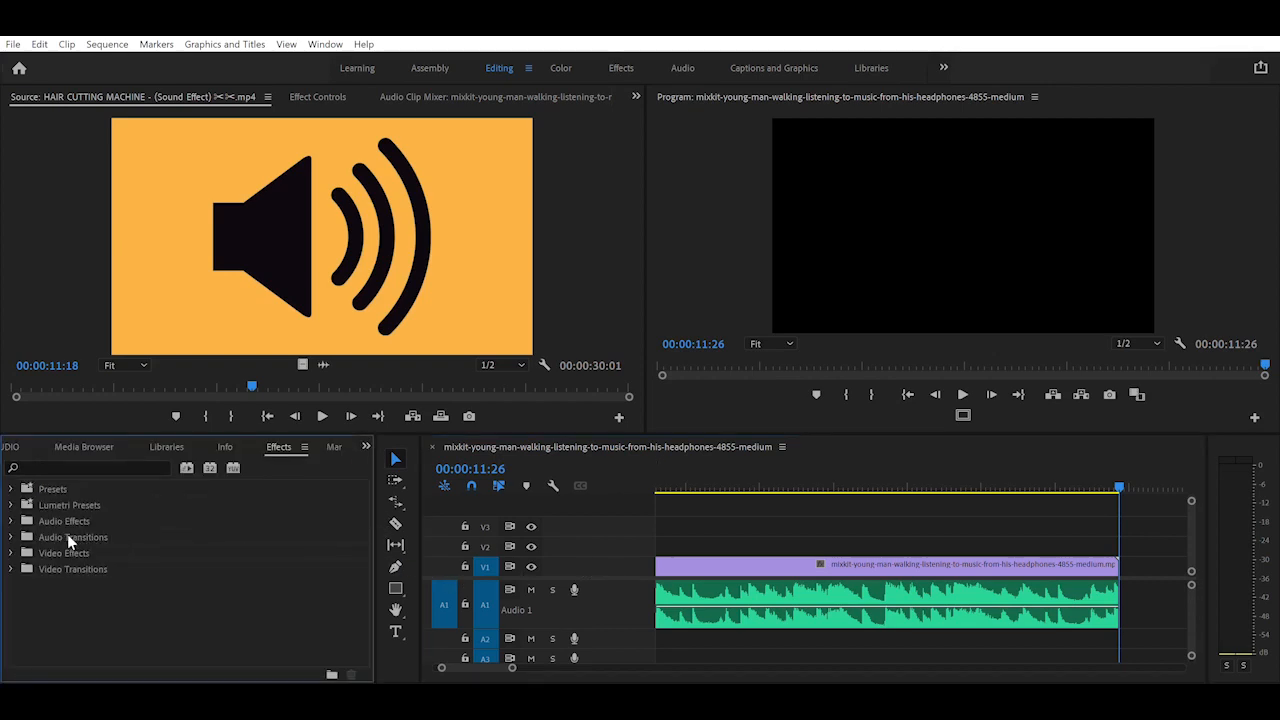
click(11, 516)
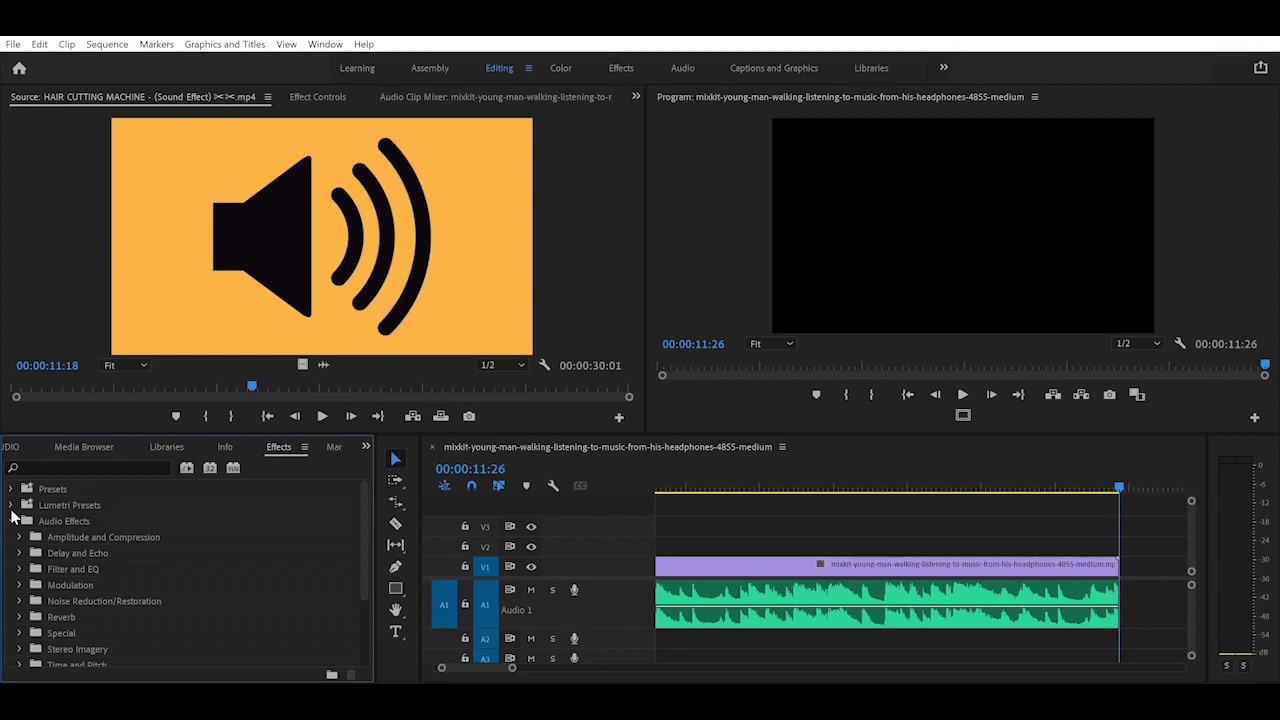
click(11, 519)
click(92, 464)
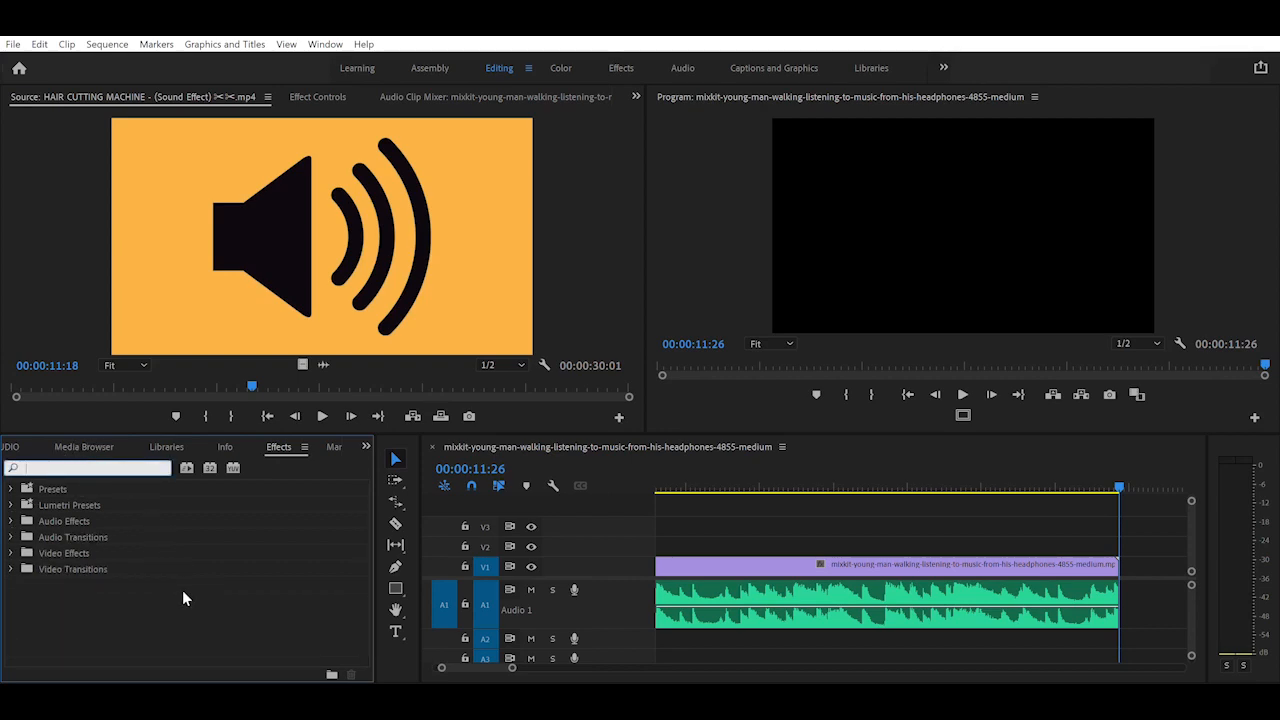
text(FADE)
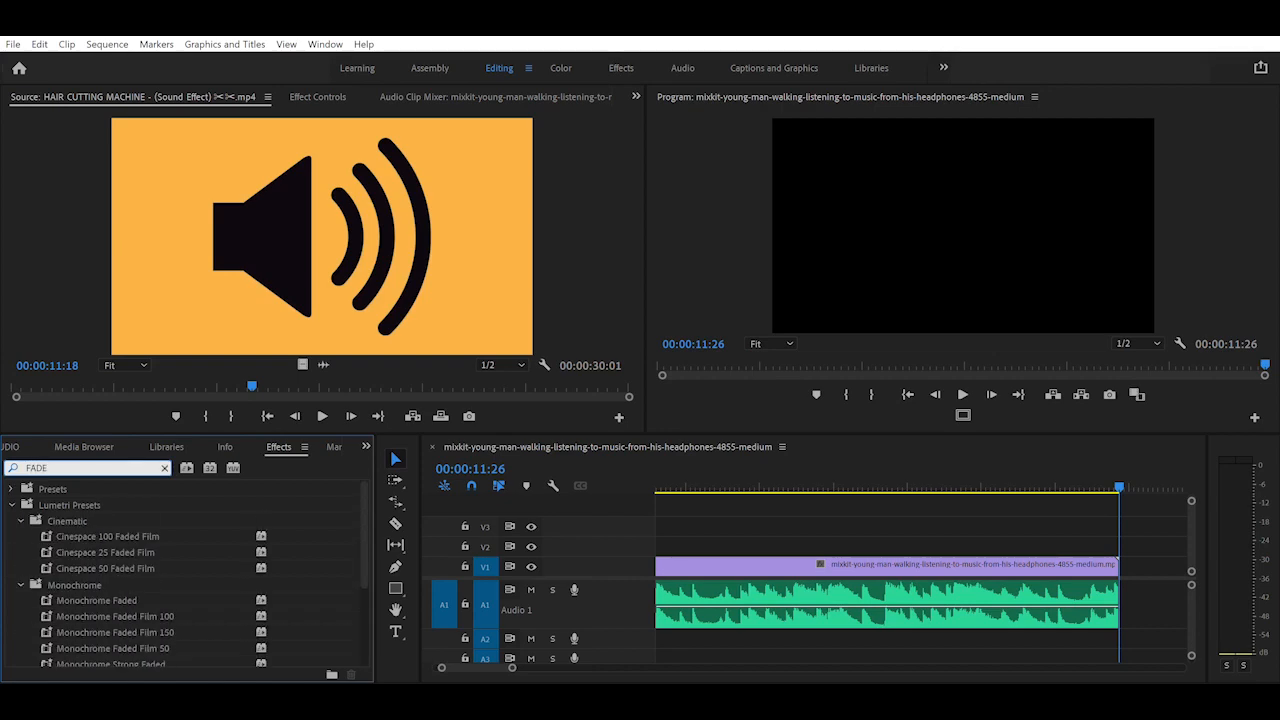
Apply the Exponential Fade crossfade to the end of the music clip on A1 and play back from about 00:00:08:13
scroll(272, 569, down, 5)
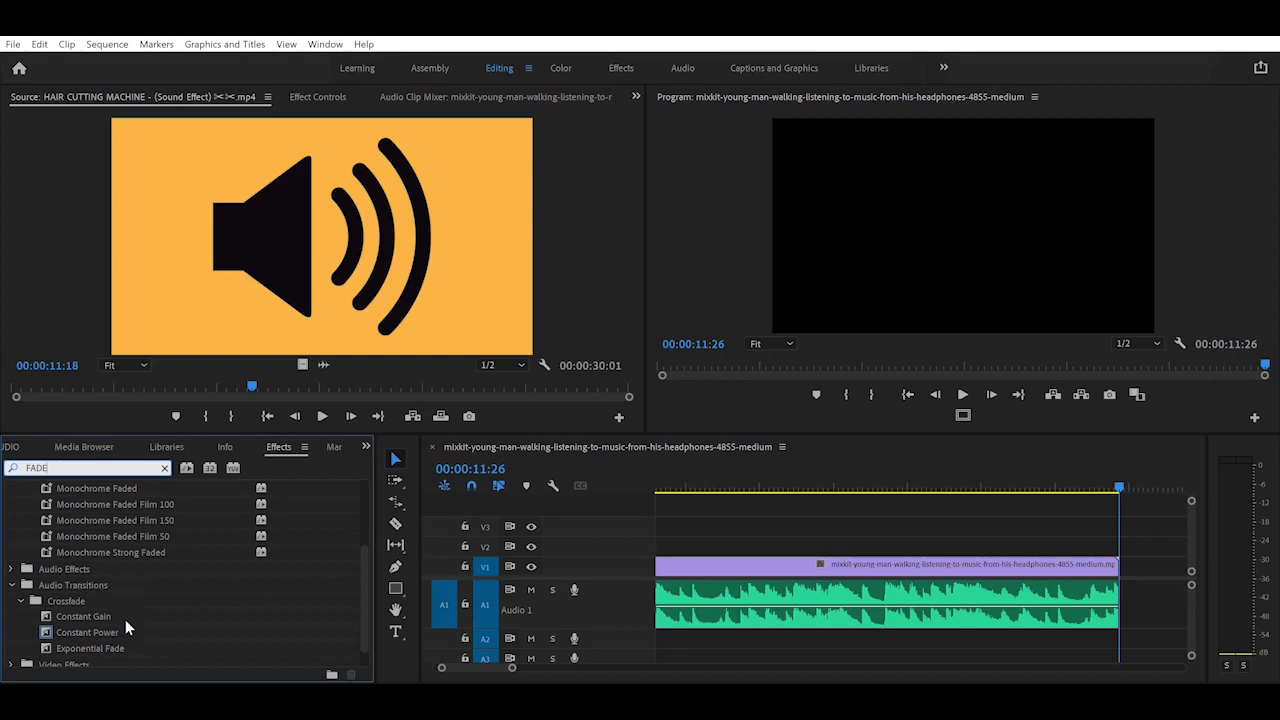
scroll(125, 619, down, 1)
click(50, 624)
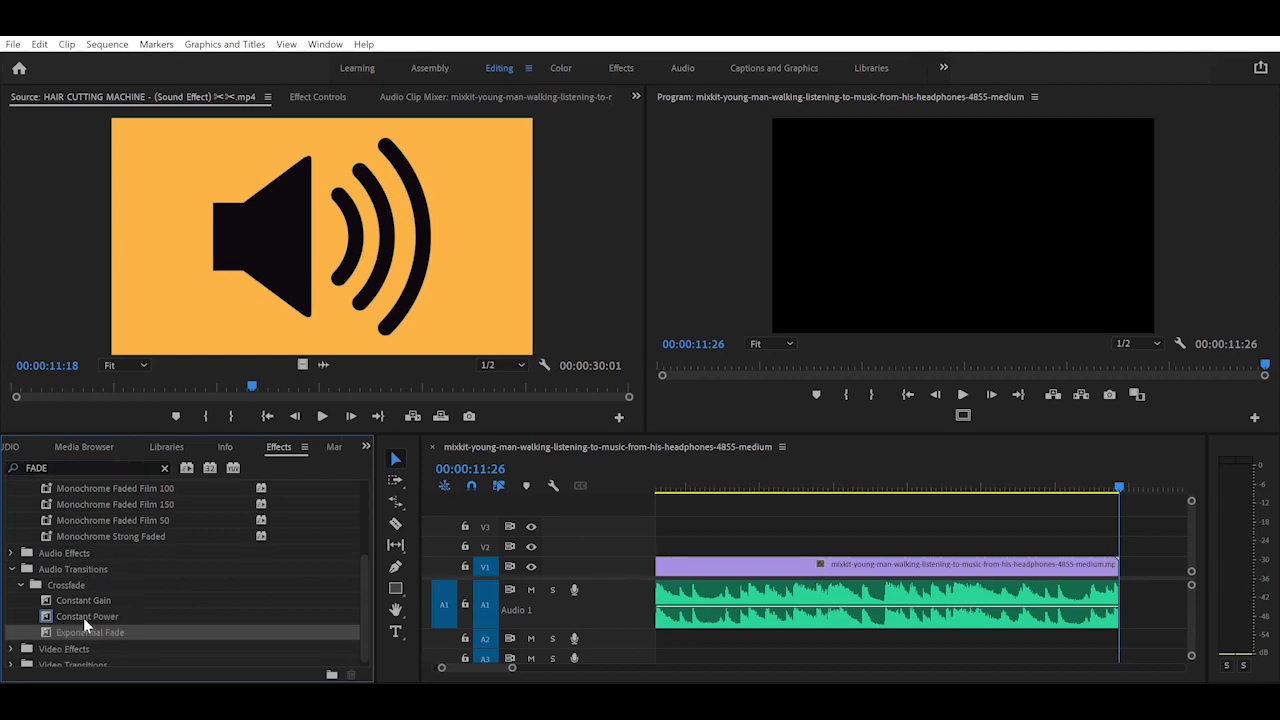
drag(141, 616, 1122, 589)
click(852, 488)
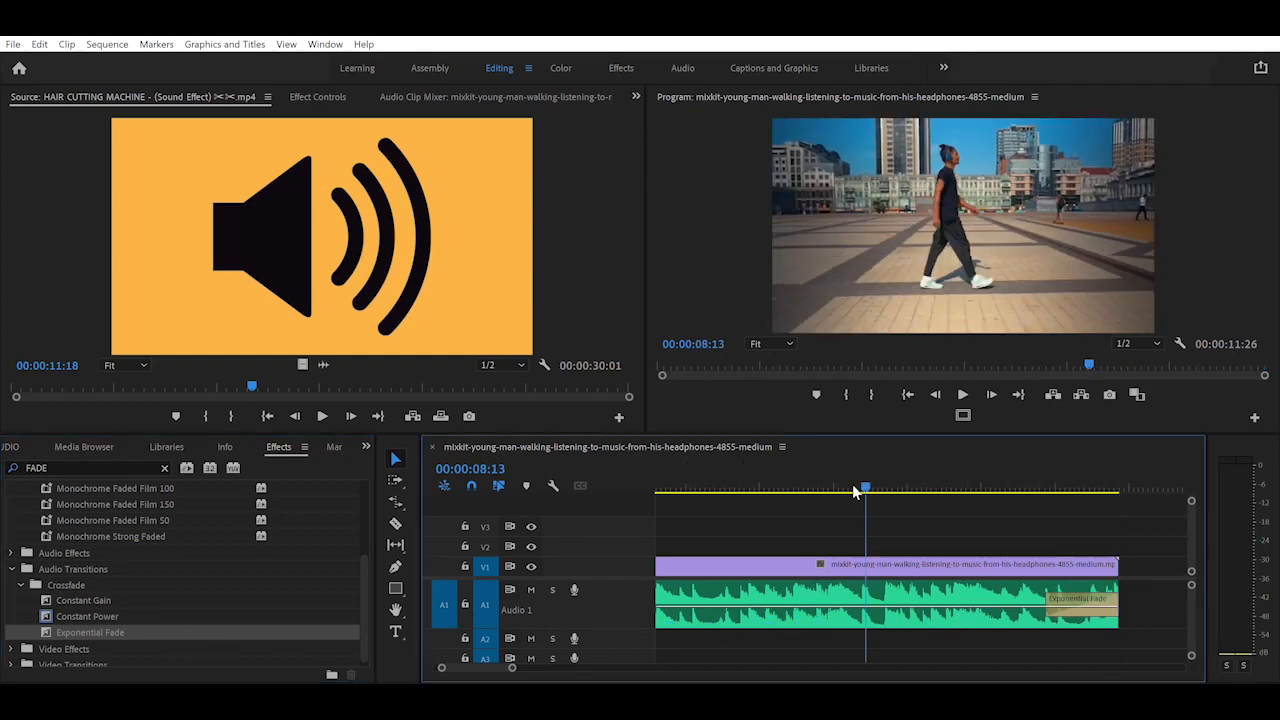
key(space)
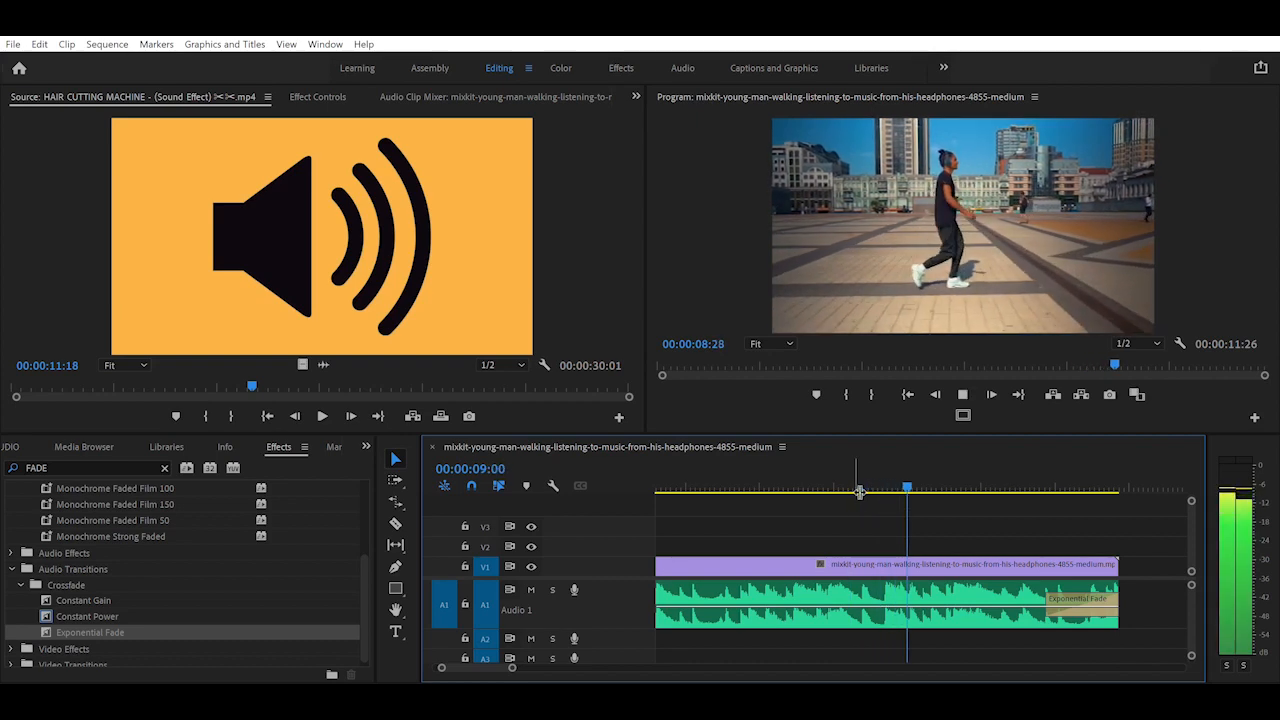